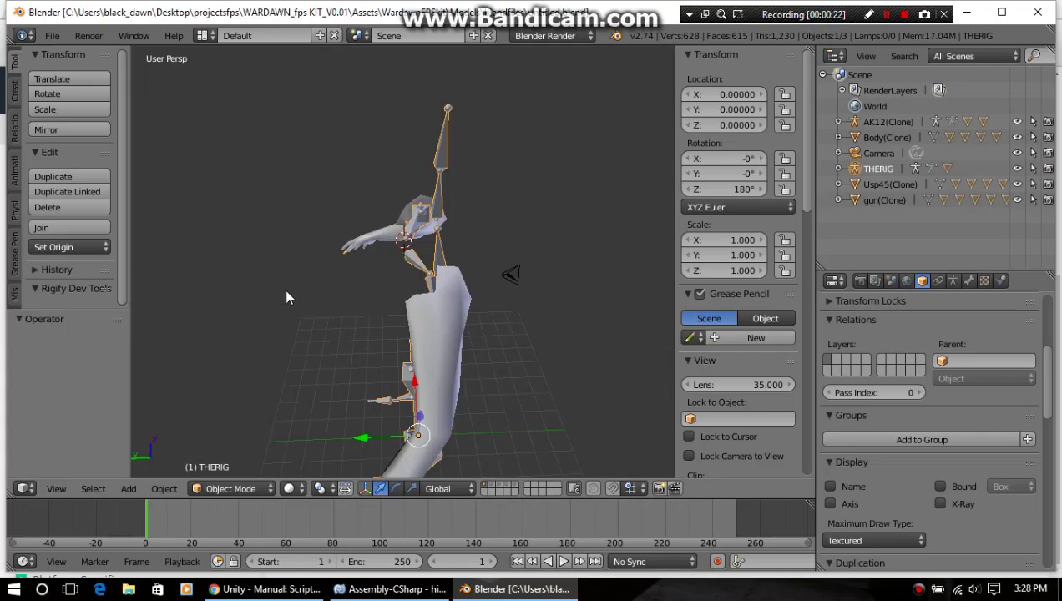
Examine the THERIG armature and the two arm meshes closely from several angles
middle_drag(289, 296, 373, 332)
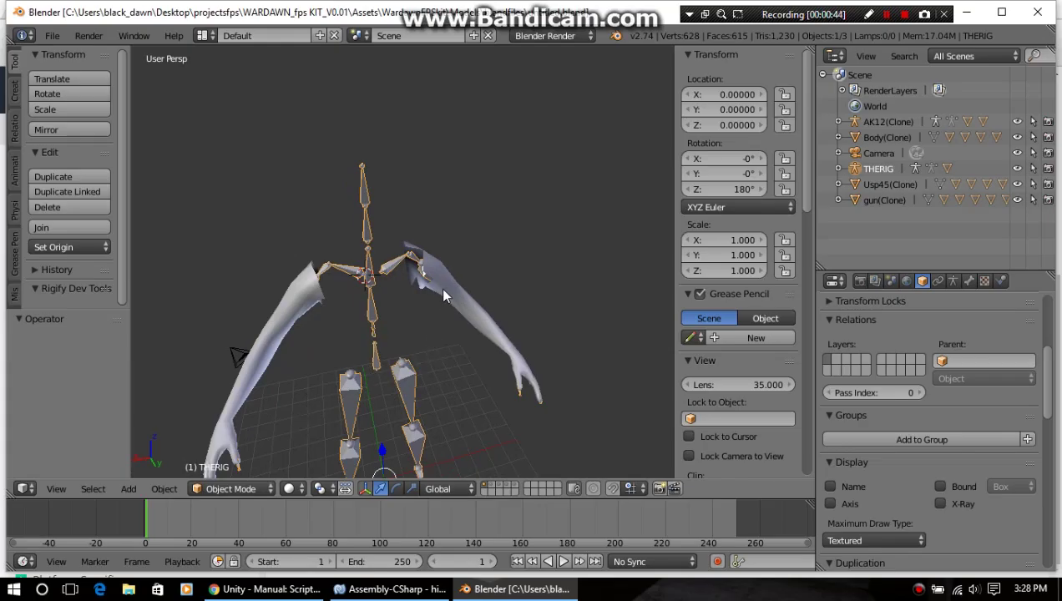
middle_drag(382, 330, 430, 309)
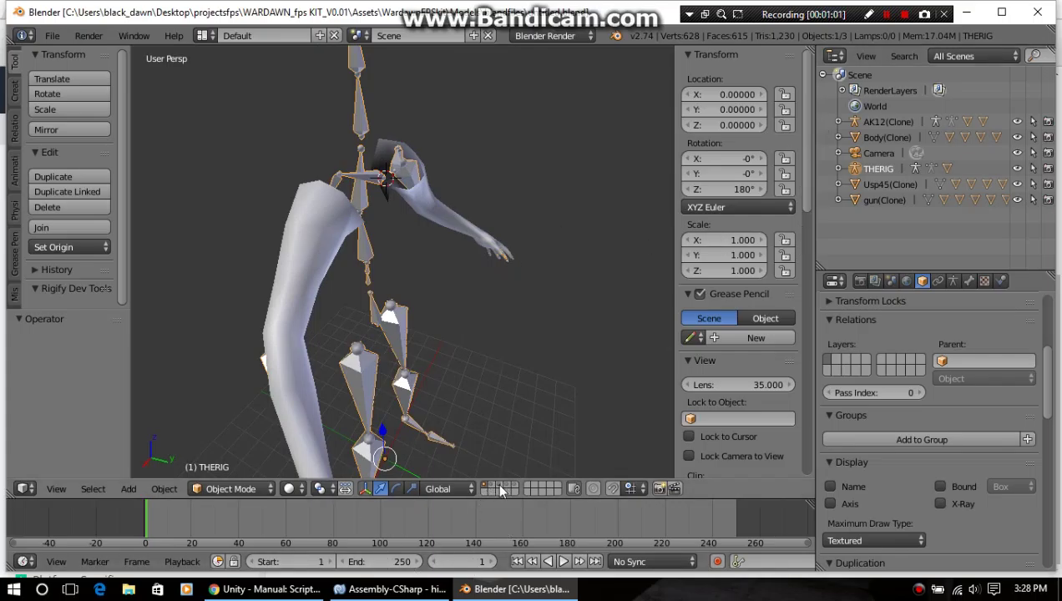
middle_drag(396, 260, 408, 385)
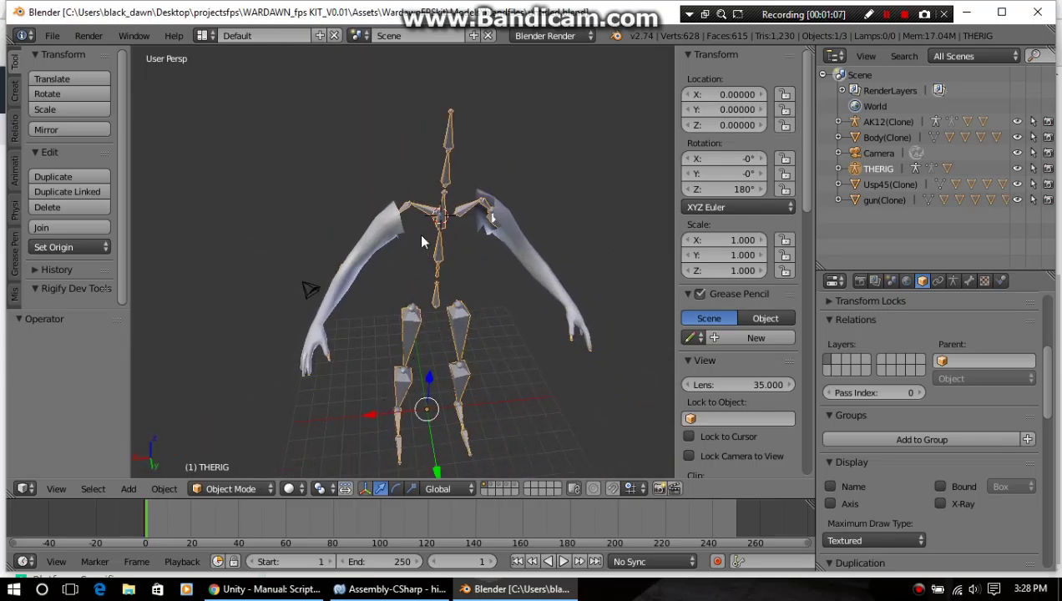
scroll(472, 281, up, 5)
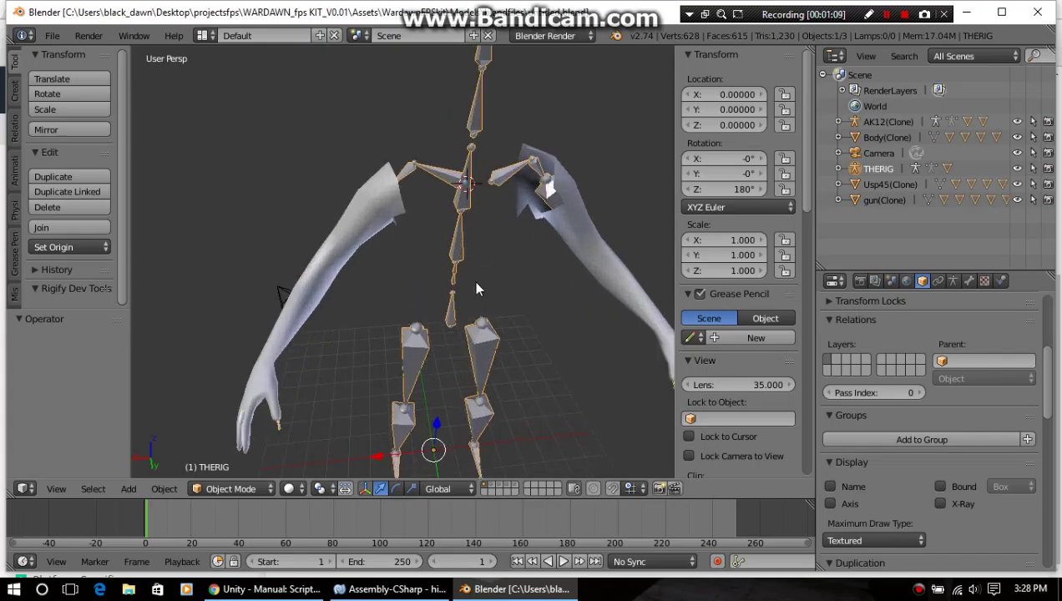
middle_drag(463, 245, 460, 254)
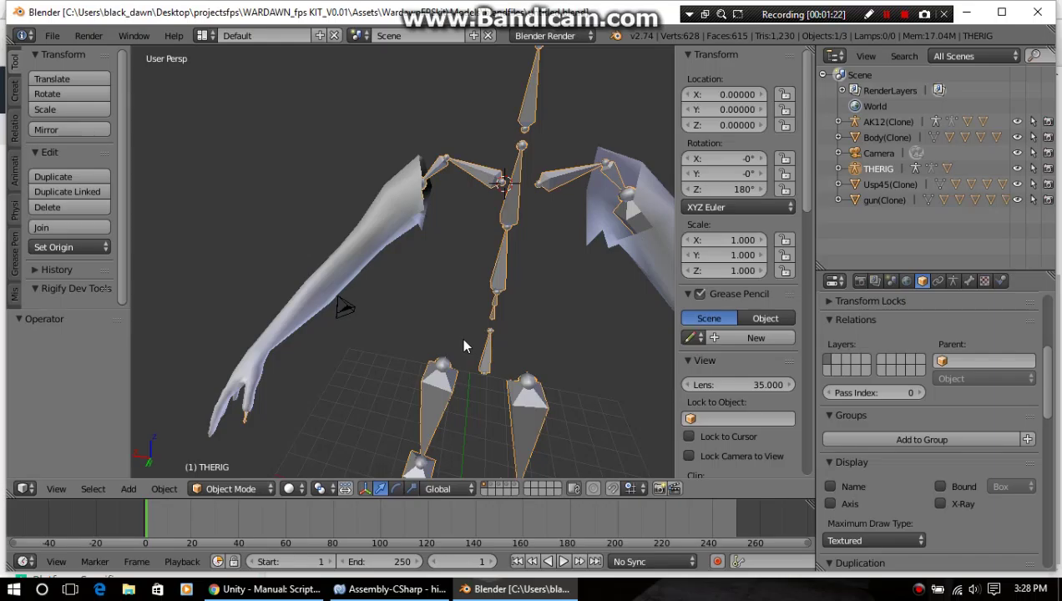
scroll(493, 279, down, 3)
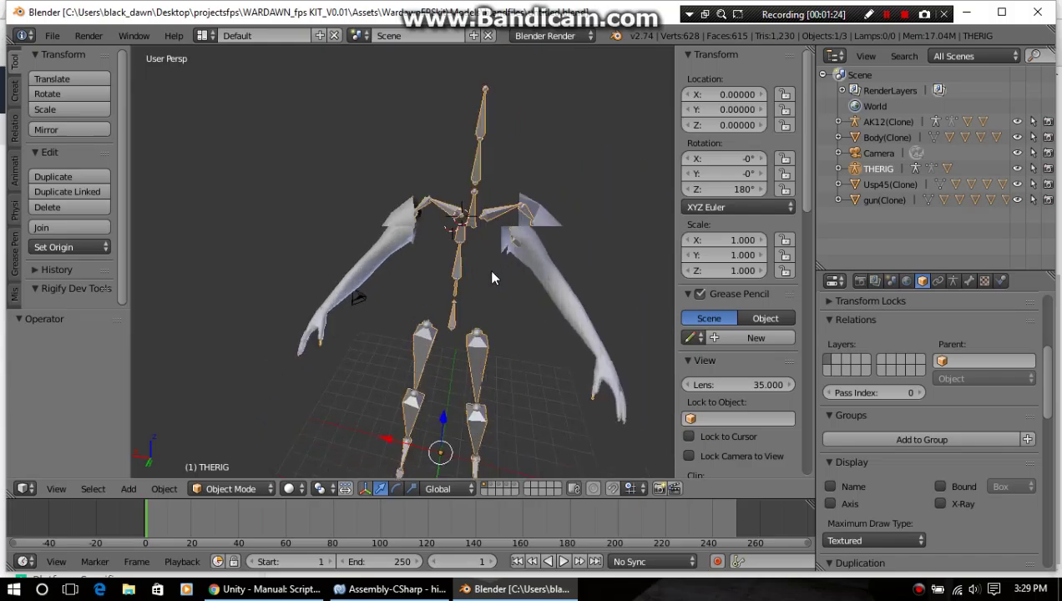
scroll(493, 277, up, 2)
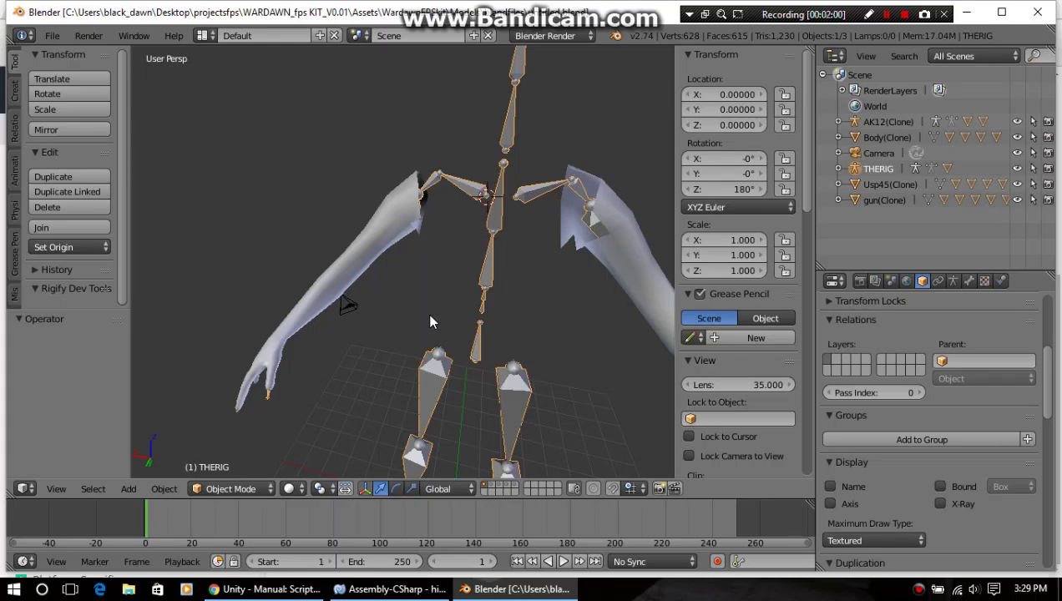
scroll(418, 205, up, 2)
scroll(439, 206, down, 3)
middle_drag(440, 211, 367, 284)
middle_drag(391, 332, 373, 183)
middle_drag(404, 316, 167, 353)
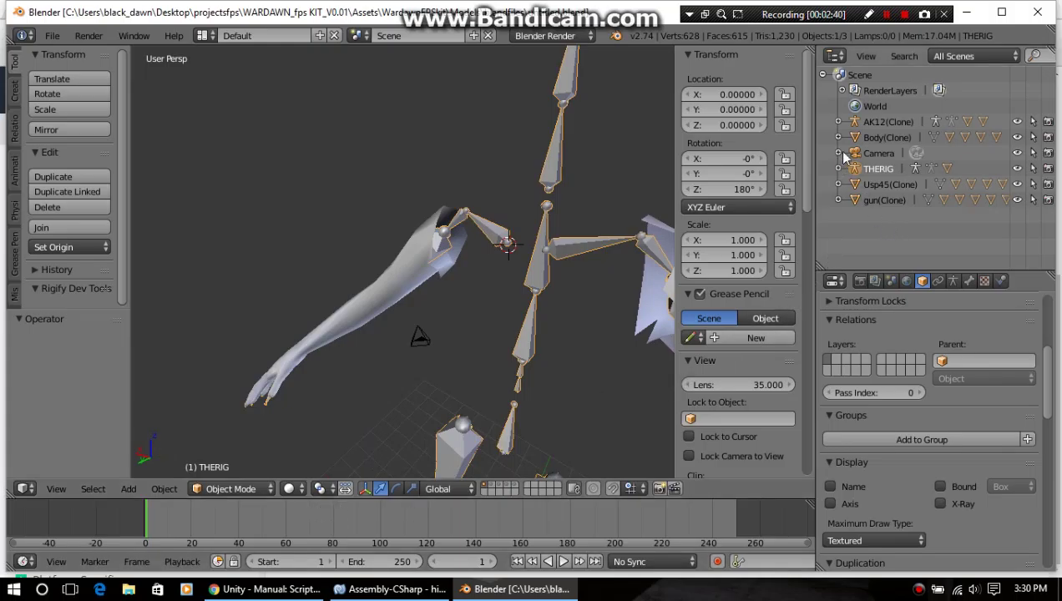
Select AK12(Clone) and show only layer 2 to inspect the submachine gun
click(868, 120)
scroll(474, 375, down, 8)
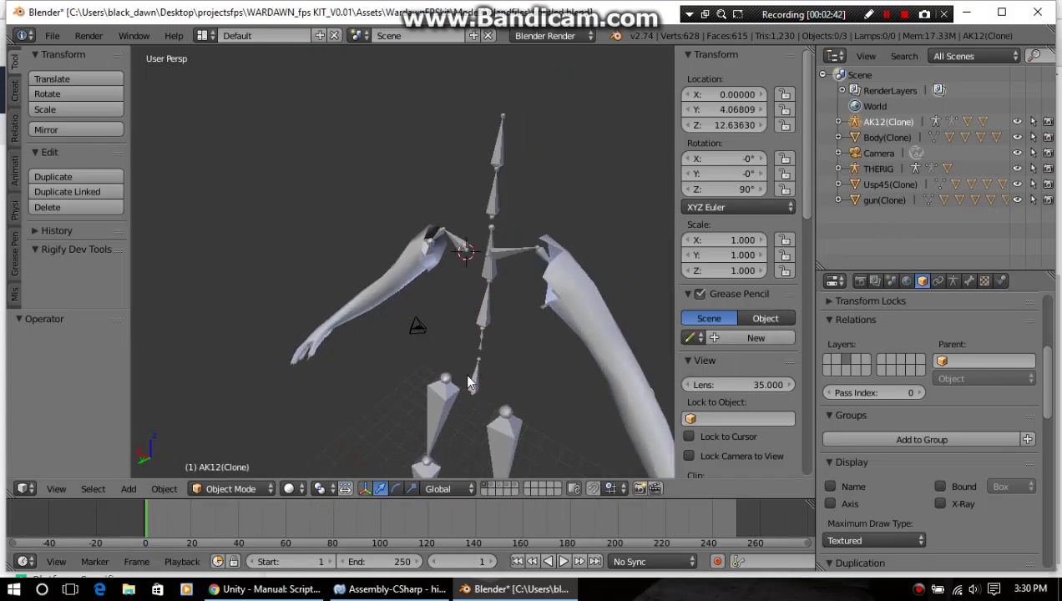
middle_drag(361, 374, 589, 370)
scroll(590, 370, up, 2)
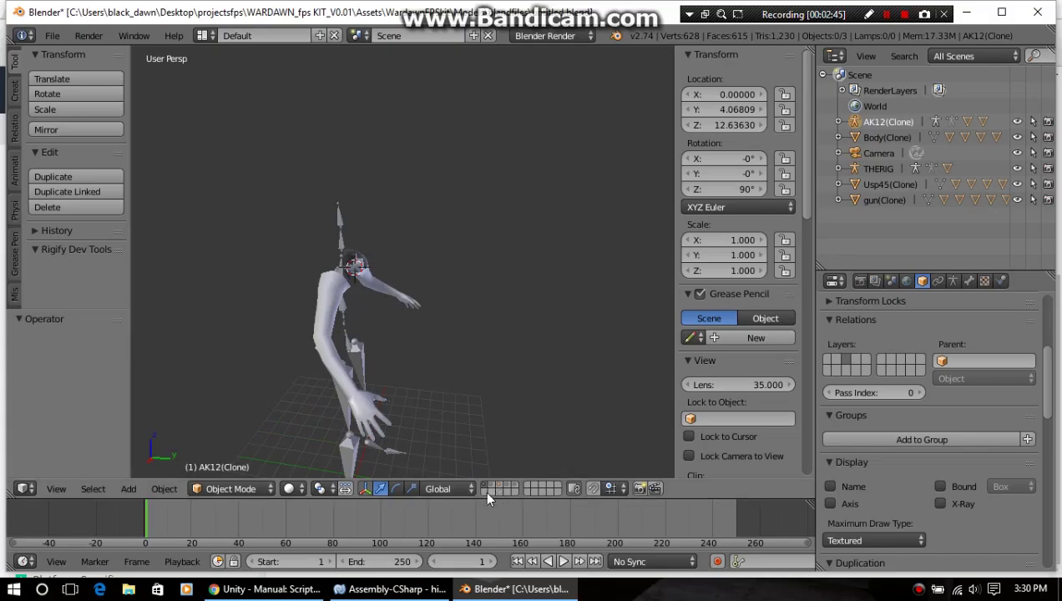
click(495, 488)
scroll(482, 356, up, 4)
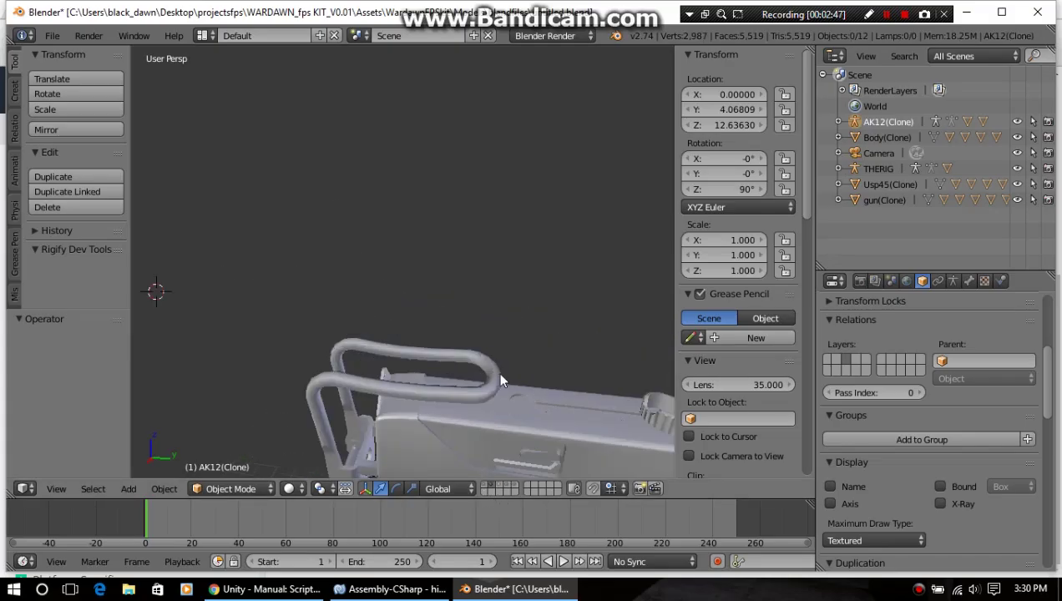
scroll(497, 371, down, 2)
shift+middle_drag(467, 366, 351, 250)
scroll(415, 277, up, 2)
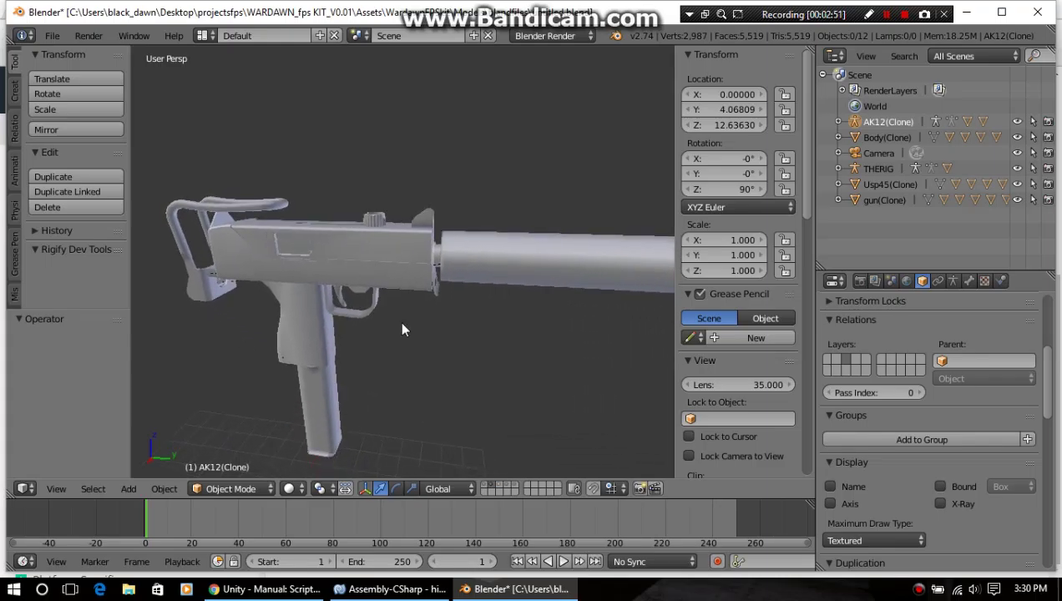
Show only layer 3 and inspect the AK12 rifle stored there
click(499, 485)
scroll(406, 343, up, 2)
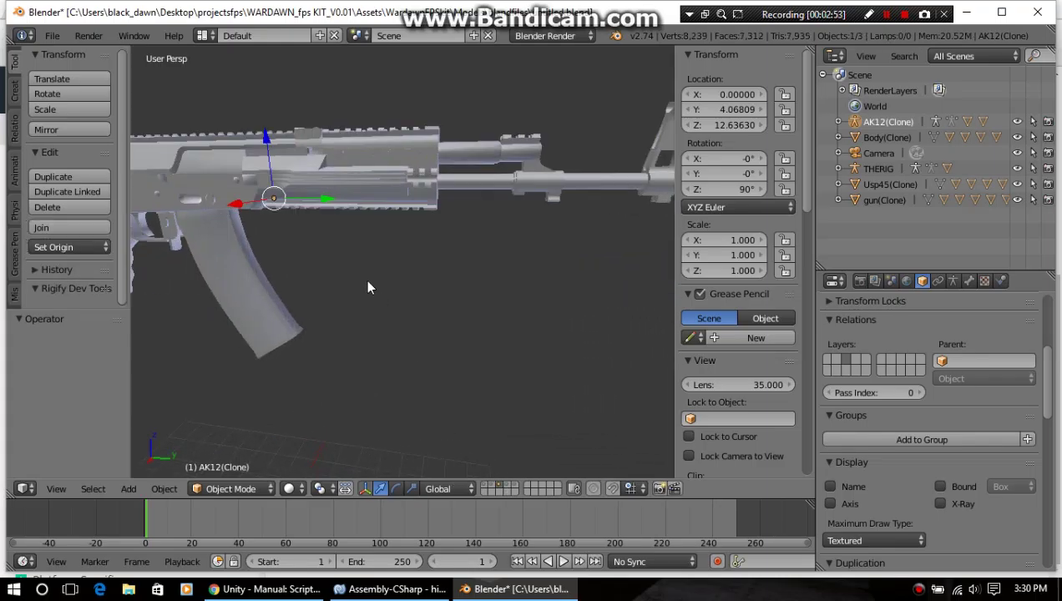
shift+middle_drag(380, 299, 485, 337)
scroll(479, 336, down, 4)
scroll(447, 338, up, 2)
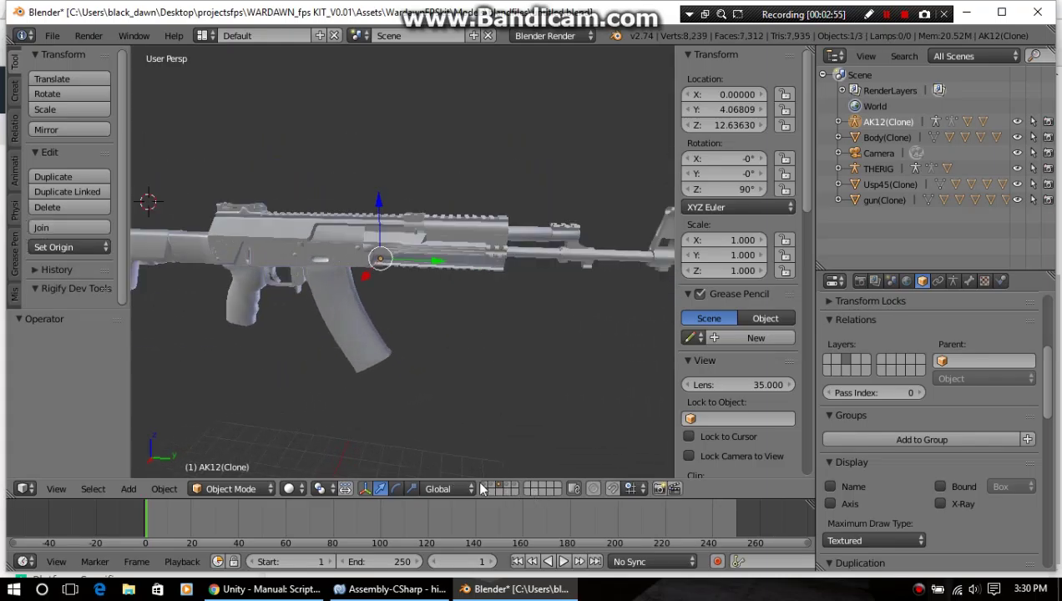
Show layer 2 again, followed by layer 4, each on its own, to compare their weapons
click(488, 485)
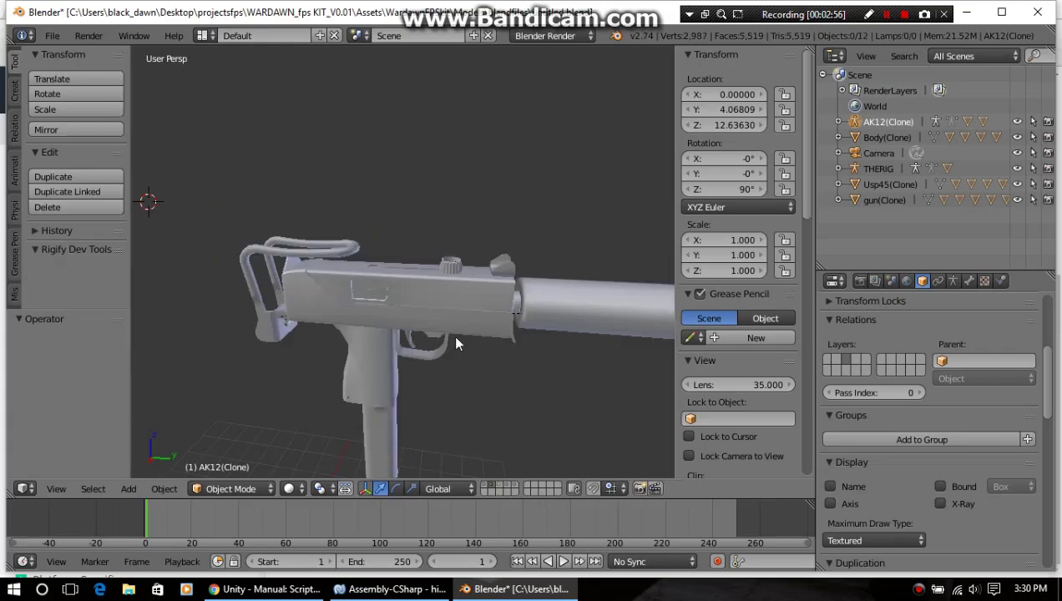
click(506, 485)
middle_drag(451, 396, 451, 351)
Show only layer 5 and examine its rifle model from both sides
click(511, 483)
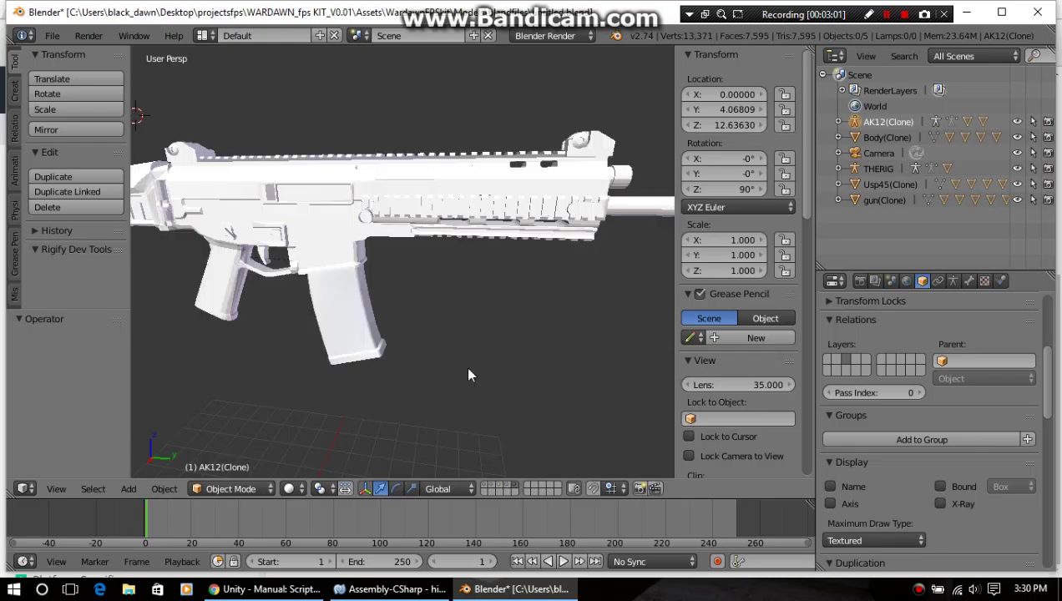
middle_drag(422, 313, 443, 418)
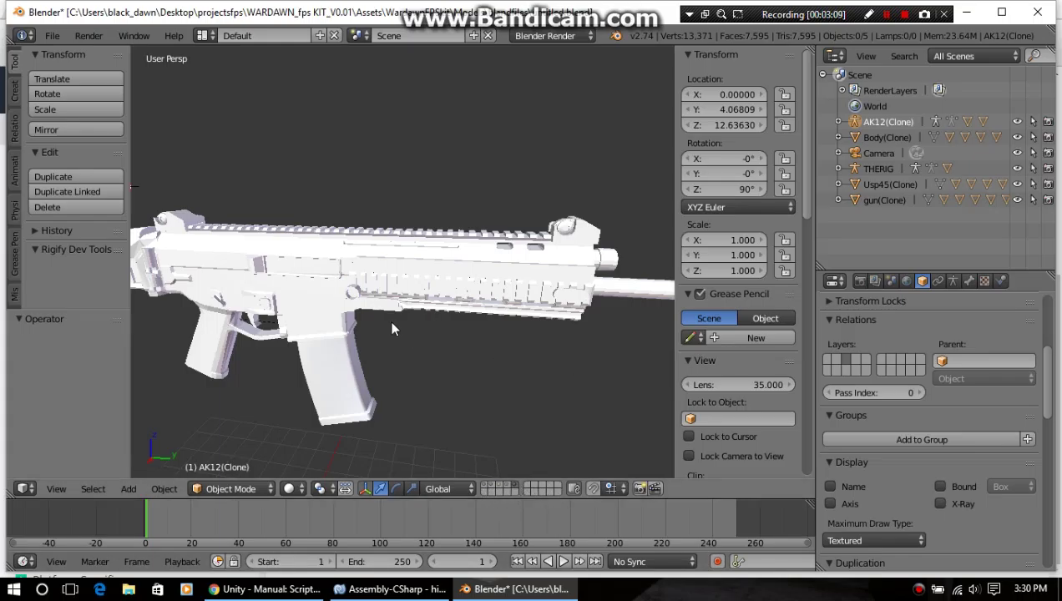
scroll(390, 325, down, 4)
middle_drag(370, 336, 391, 341)
scroll(390, 343, up, 4)
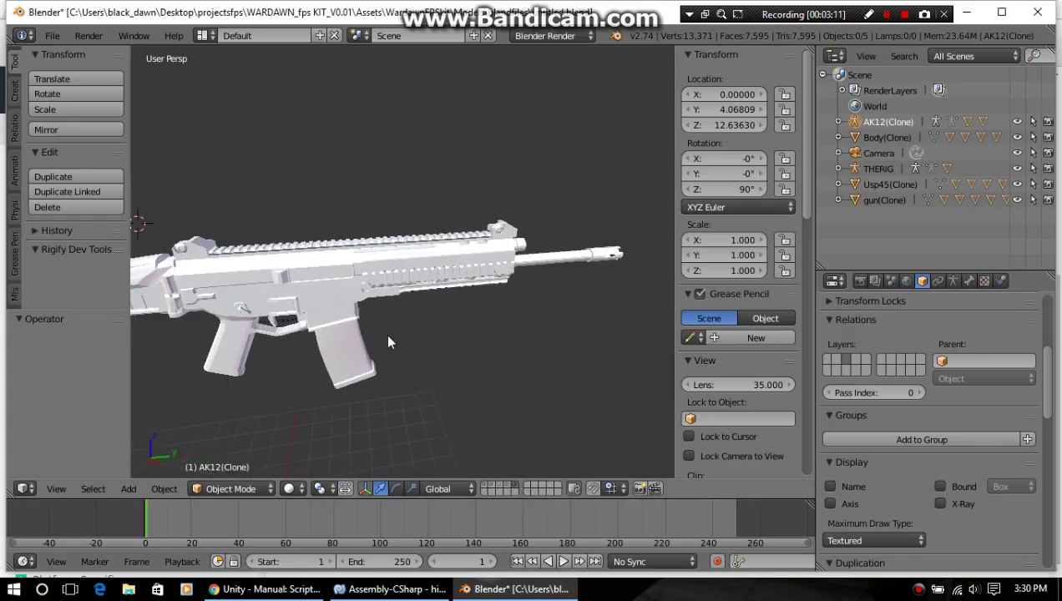
middle_drag(560, 346, 503, 336)
scroll(504, 345, up, 3)
scroll(503, 346, down, 3)
middle_drag(385, 332, 410, 314)
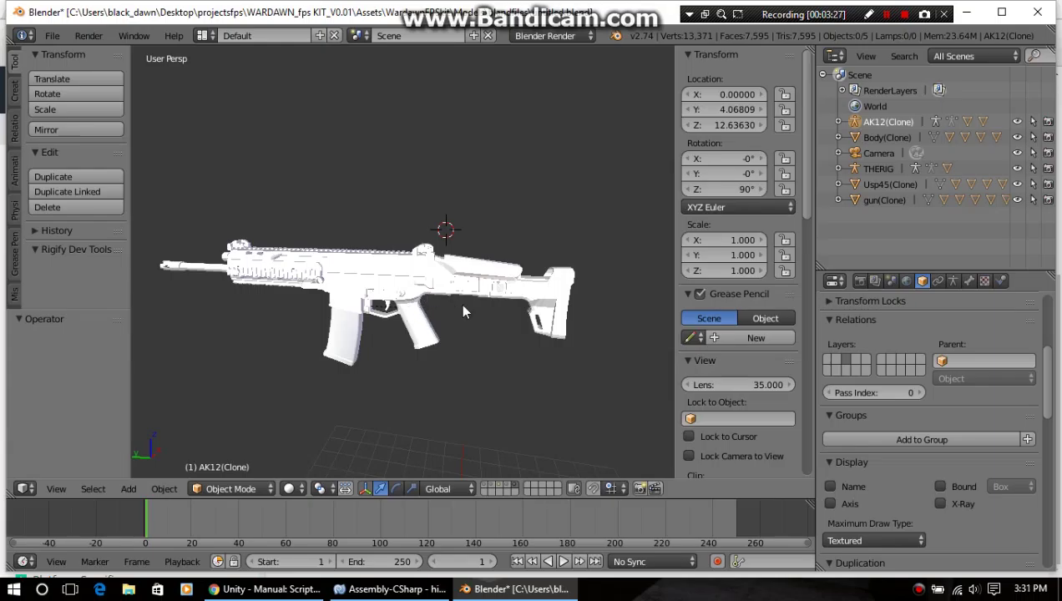
Display layers 1 to 5 together and inspect how all the weapons sit relative to the arms rig
click(489, 489)
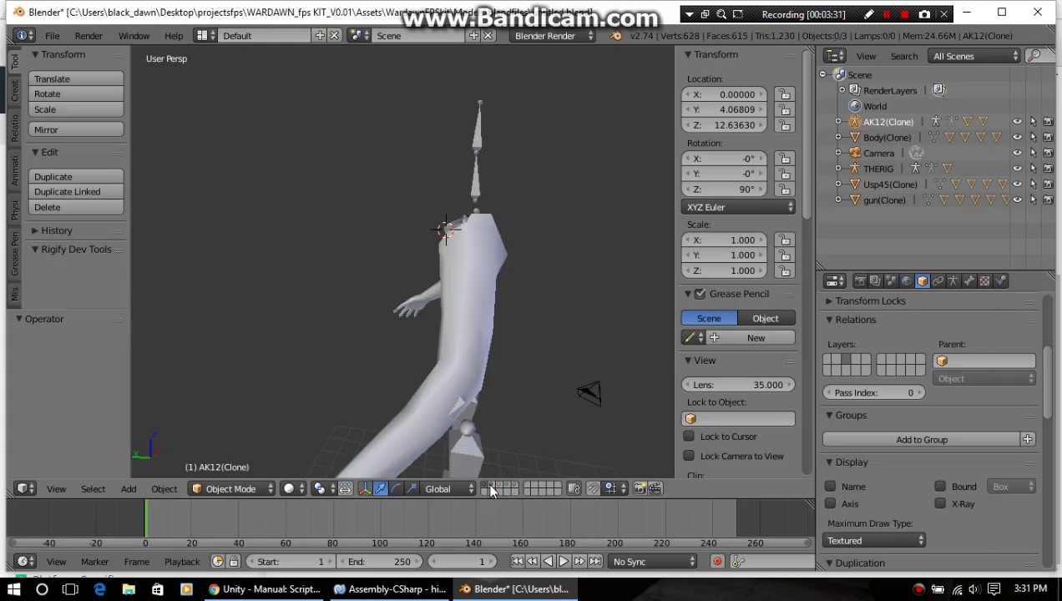
shift+click(494, 489)
shift+click(501, 486)
shift+click(509, 486)
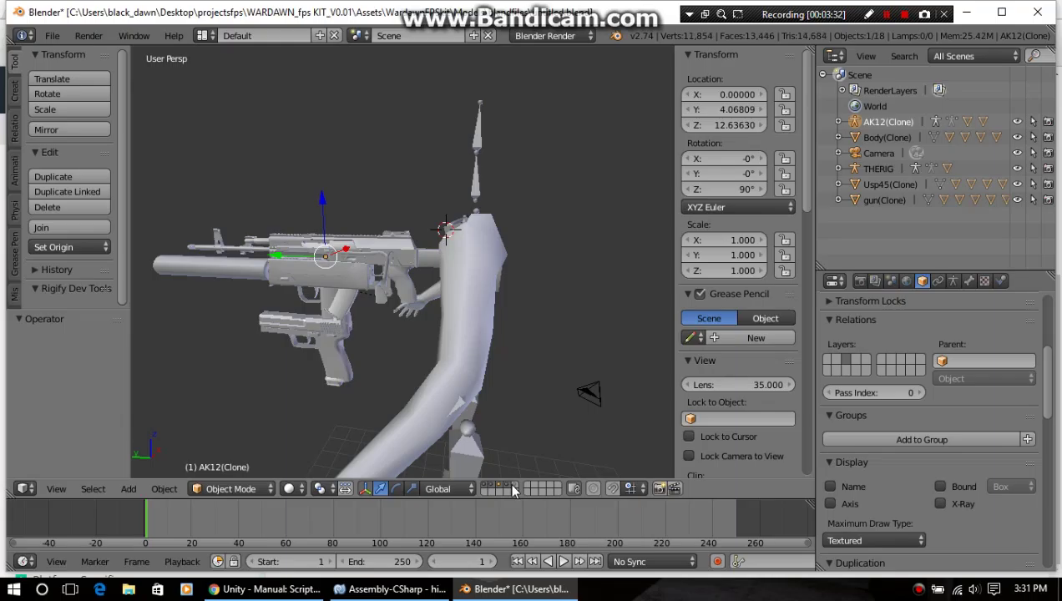
shift+click(509, 486)
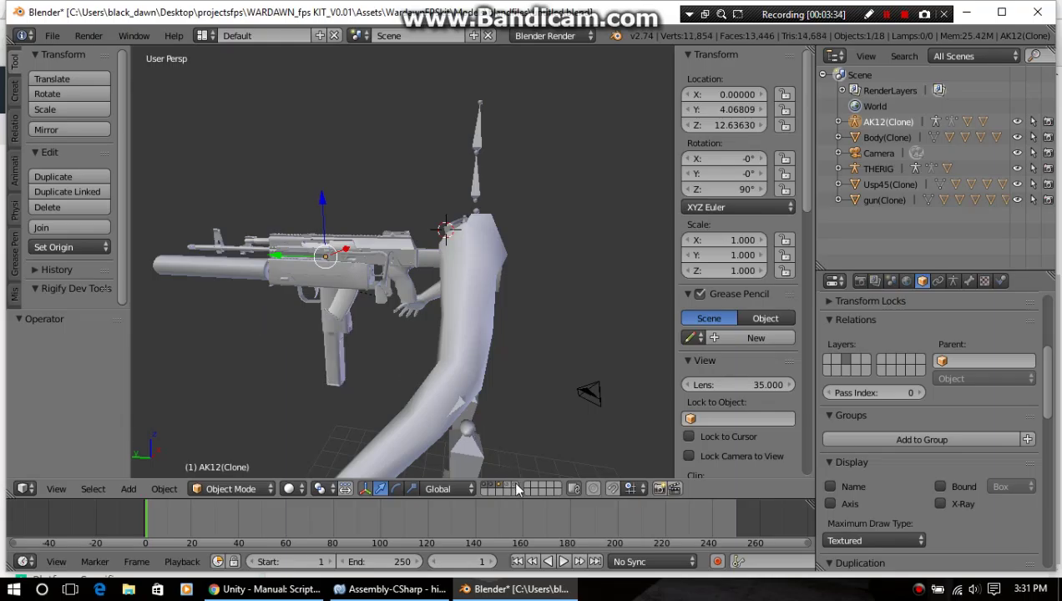
shift+click(513, 491)
shift+click(508, 485)
middle_drag(347, 302, 148, 294)
scroll(498, 293, up, 5)
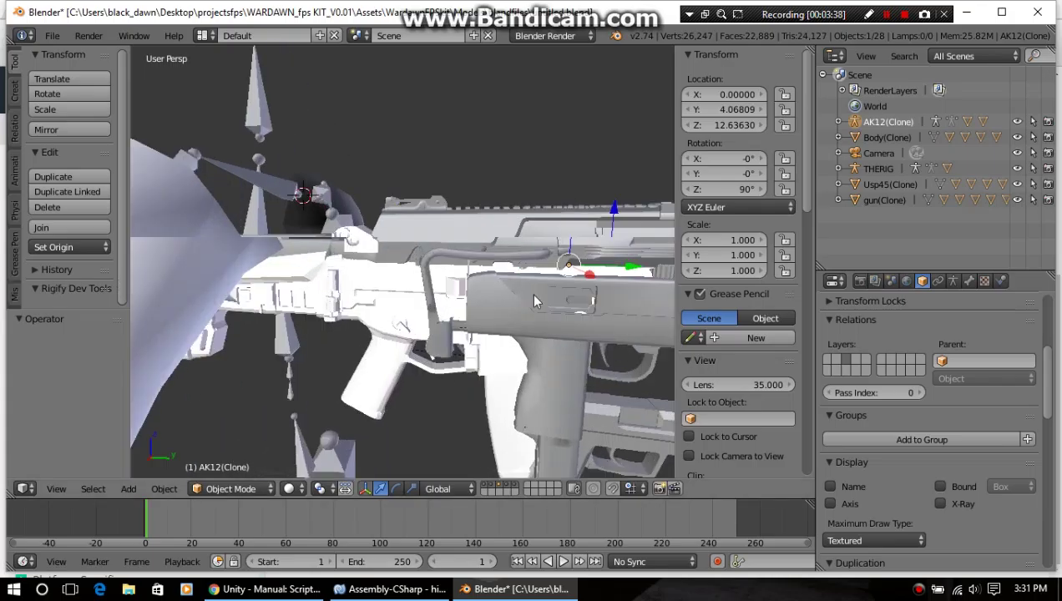
scroll(501, 301, down, 5)
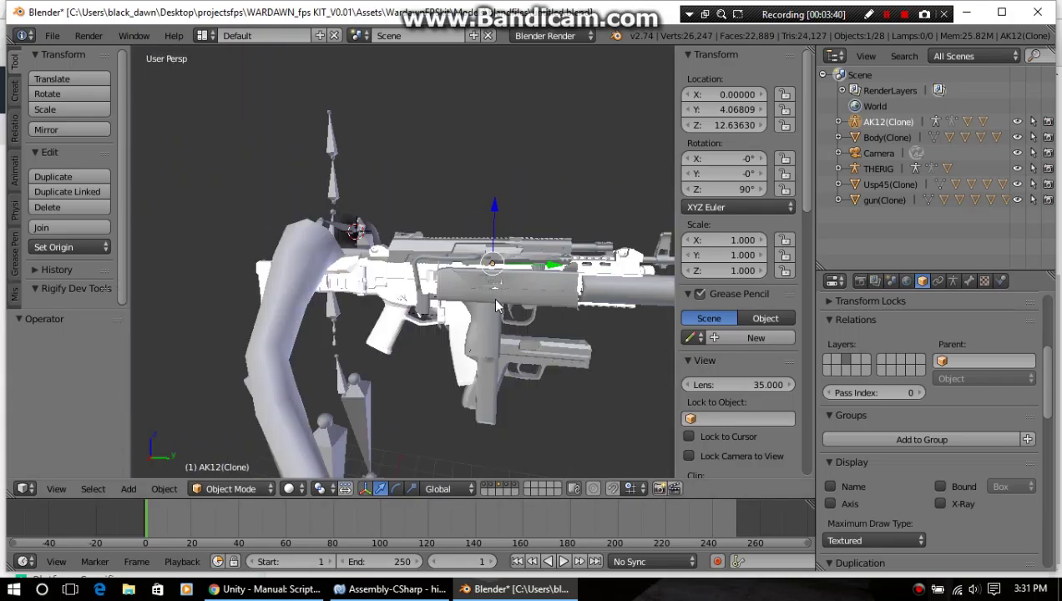
middle_drag(477, 378, 502, 472)
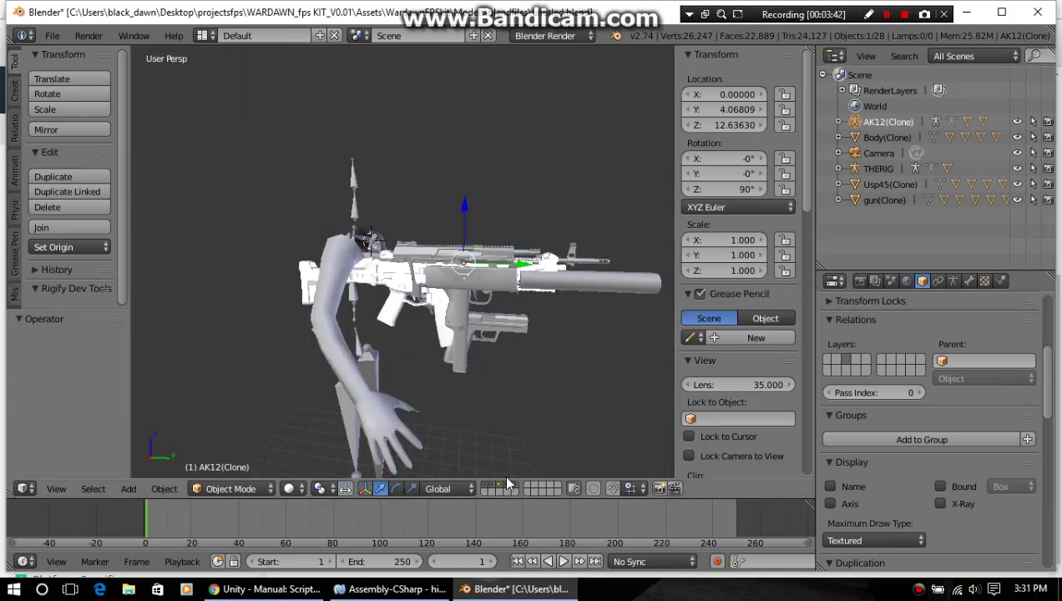
Hide weapon layers 5, 4, 3 and 2 so only the arms rig on layer 1 is displayed
shift+click(516, 487)
shift+click(509, 486)
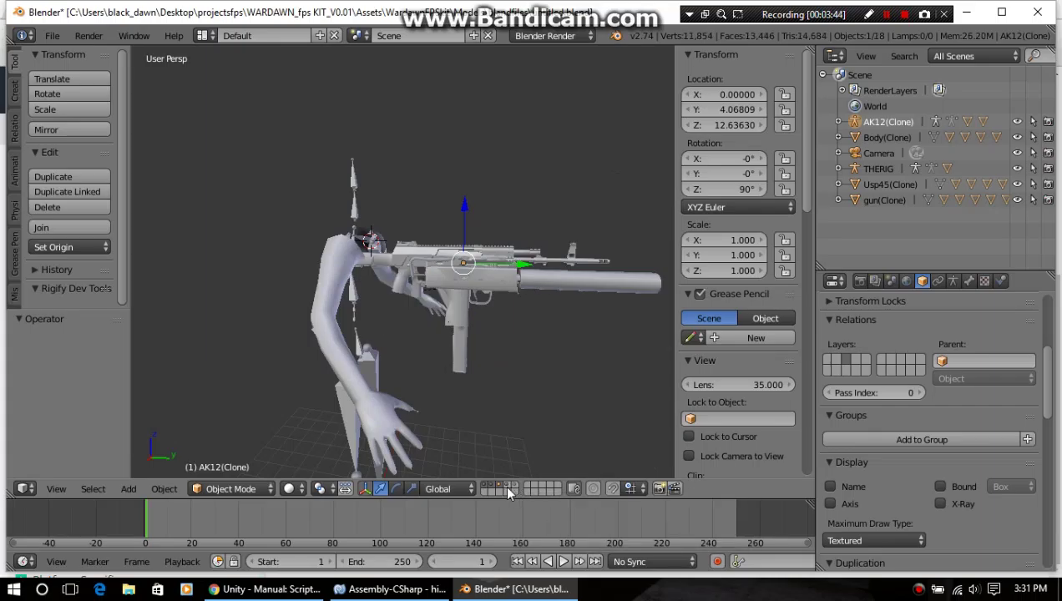
shift+click(501, 486)
shift+click(493, 485)
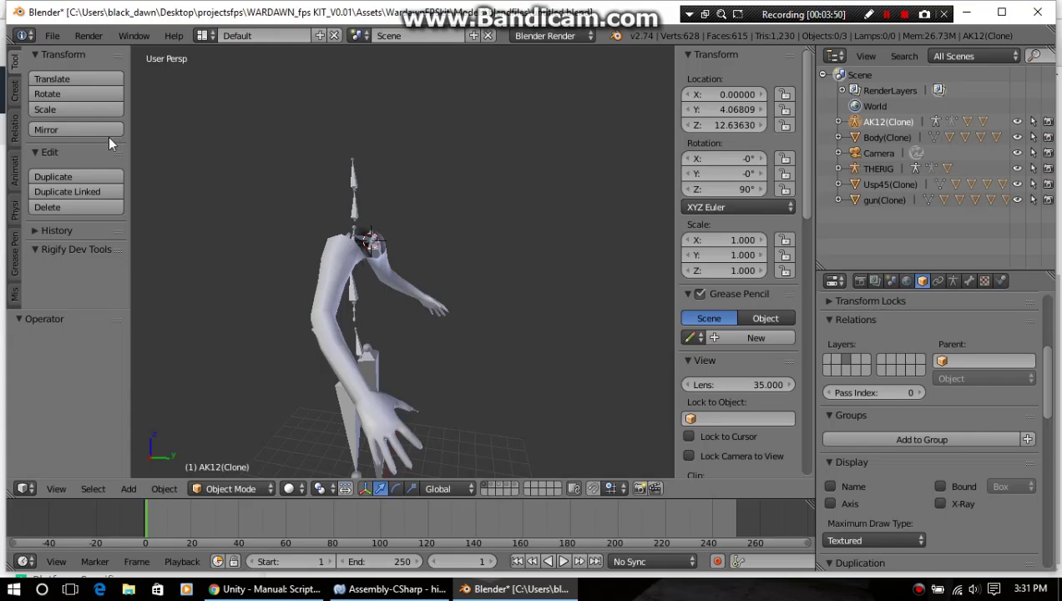
Set the 3D cursor location to 0 on the X, Y and Z axes
scroll(755, 390, down, 10)
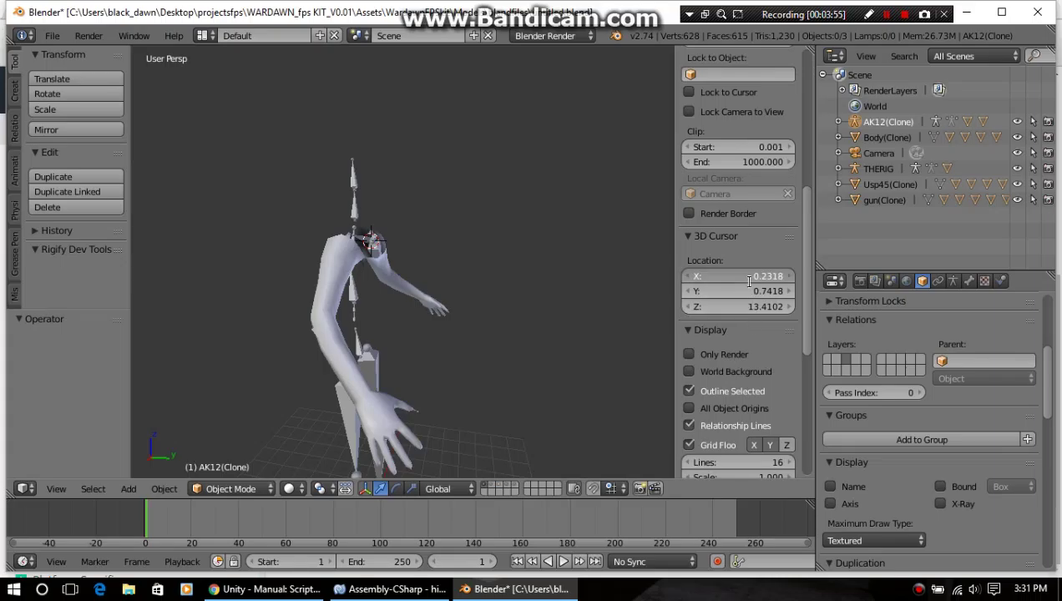
click(749, 276)
text(0)
key(Tab)
text(0)
key(Tab)
text(0)
key(Return)
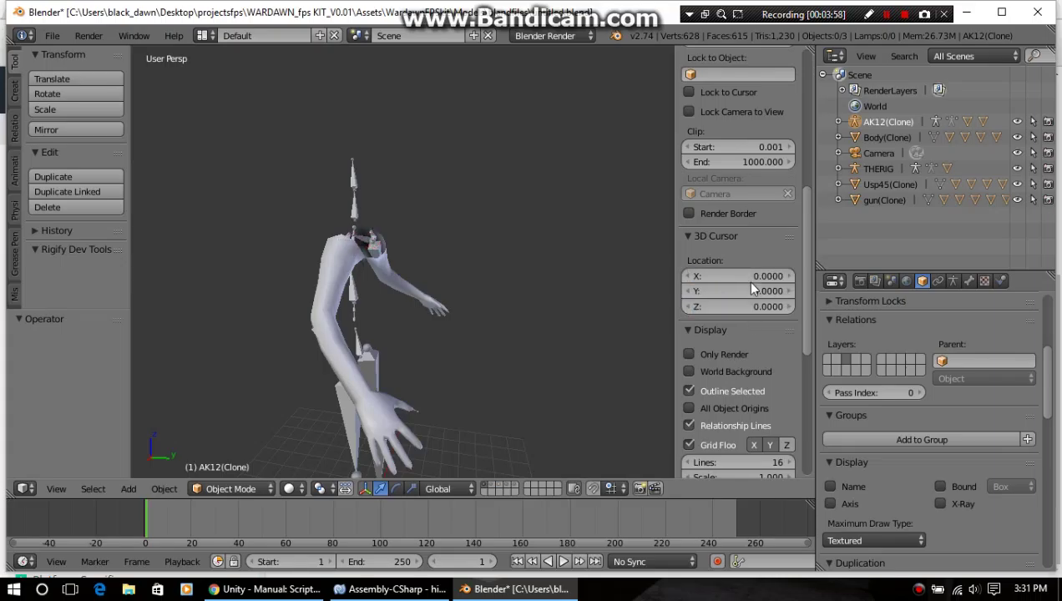
Add a UV Sphere mesh at the 3D cursor between the rig's feet
shift+middle_drag(449, 398, 457, 50)
middle_drag(460, 204, 426, 275)
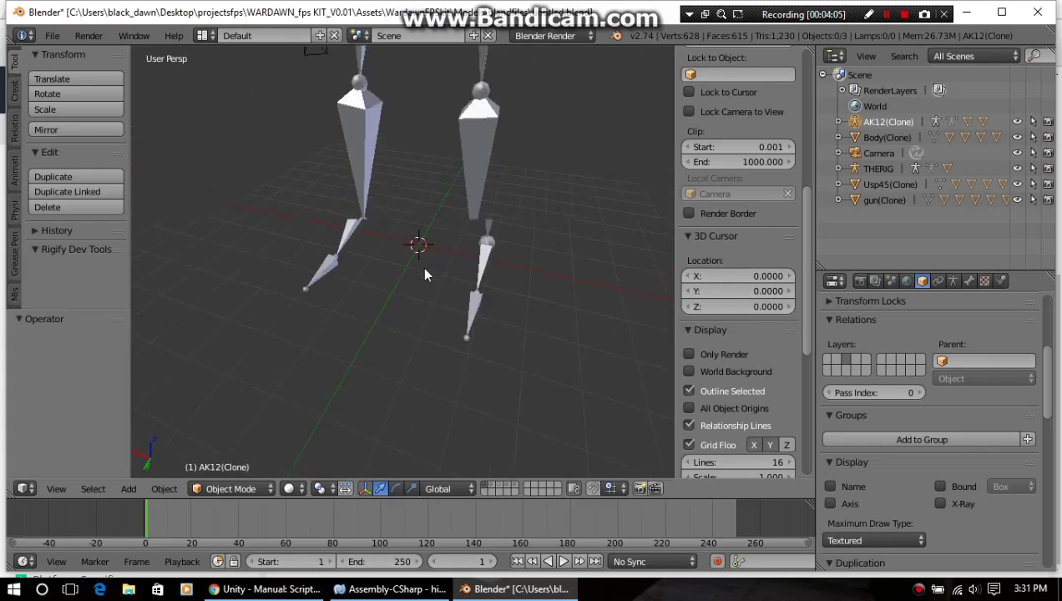
scroll(425, 275, down, 2)
click(14, 90)
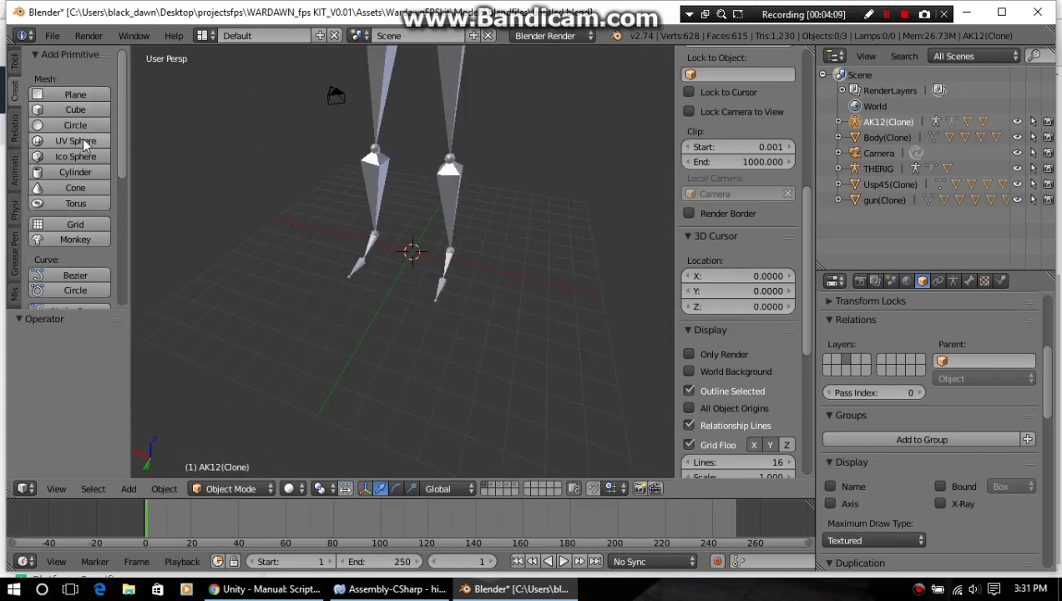
click(82, 140)
middle_drag(279, 243, 414, 288)
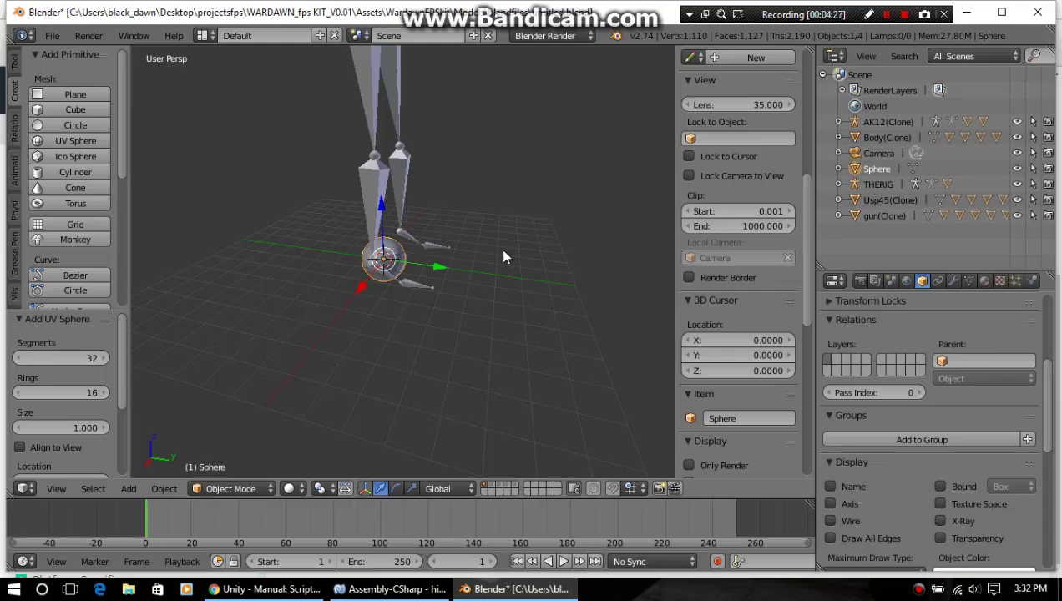
Move the new sphere from layer 1 to layer 10
key(m)
key(m)
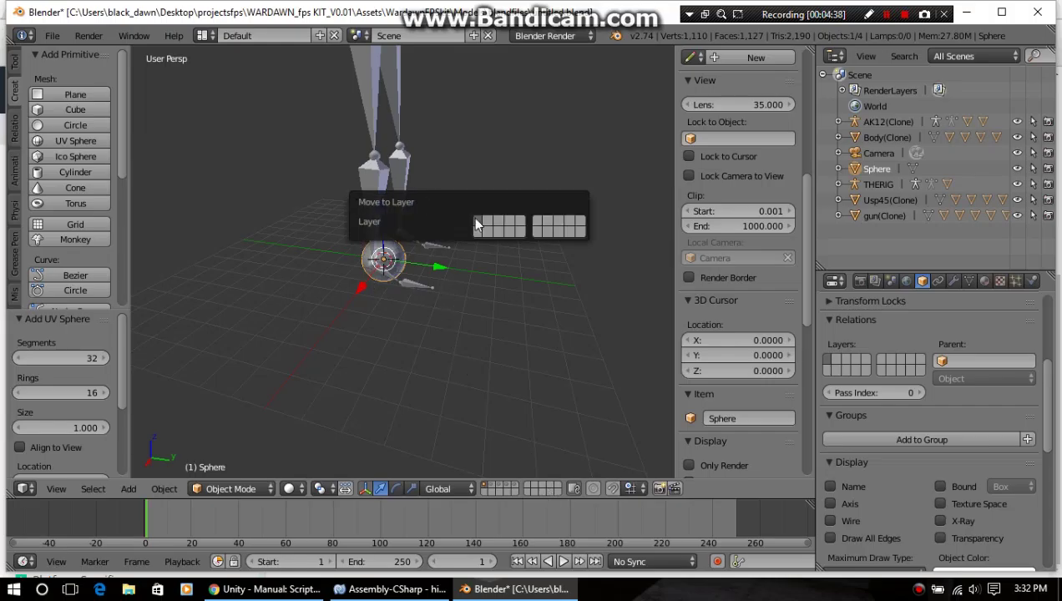
click(582, 221)
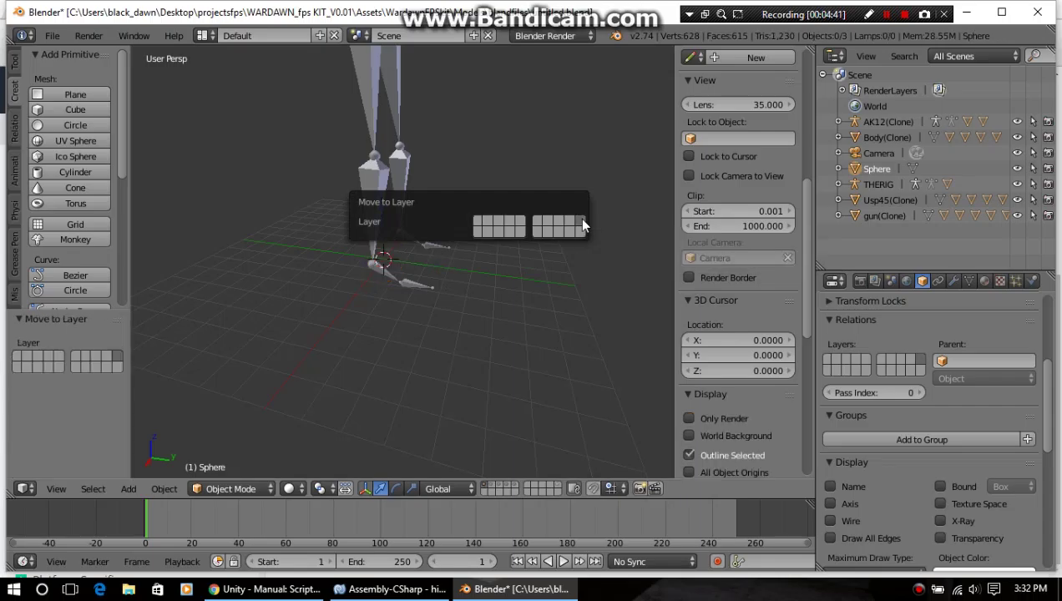
scroll(478, 260, down, 5)
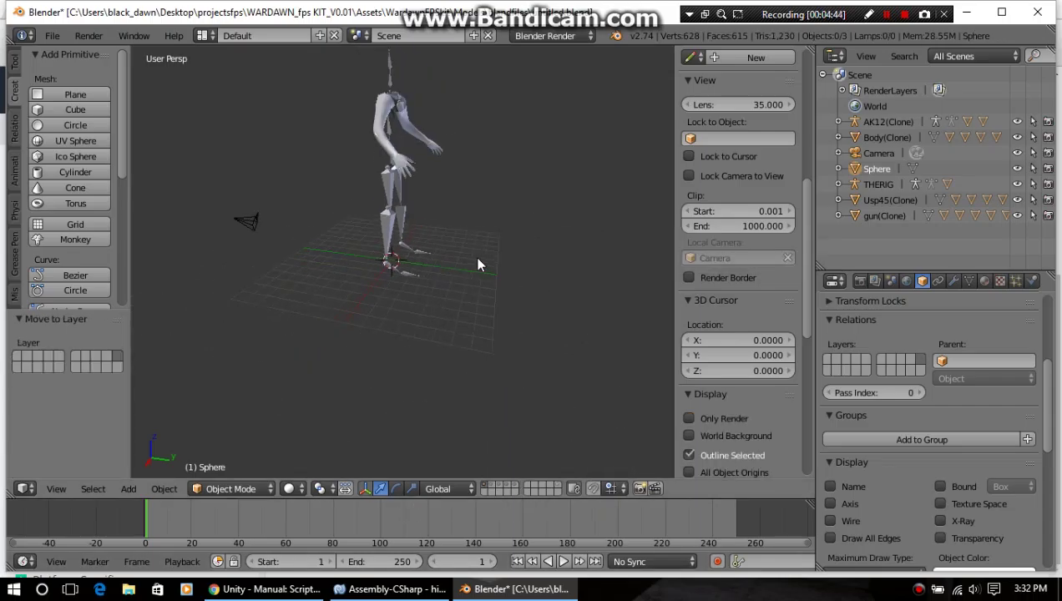
Show layer 10 together with layer 1 and delete the UV sphere between the rig's feet
scroll(478, 224, up, 5)
scroll(483, 211, down, 4)
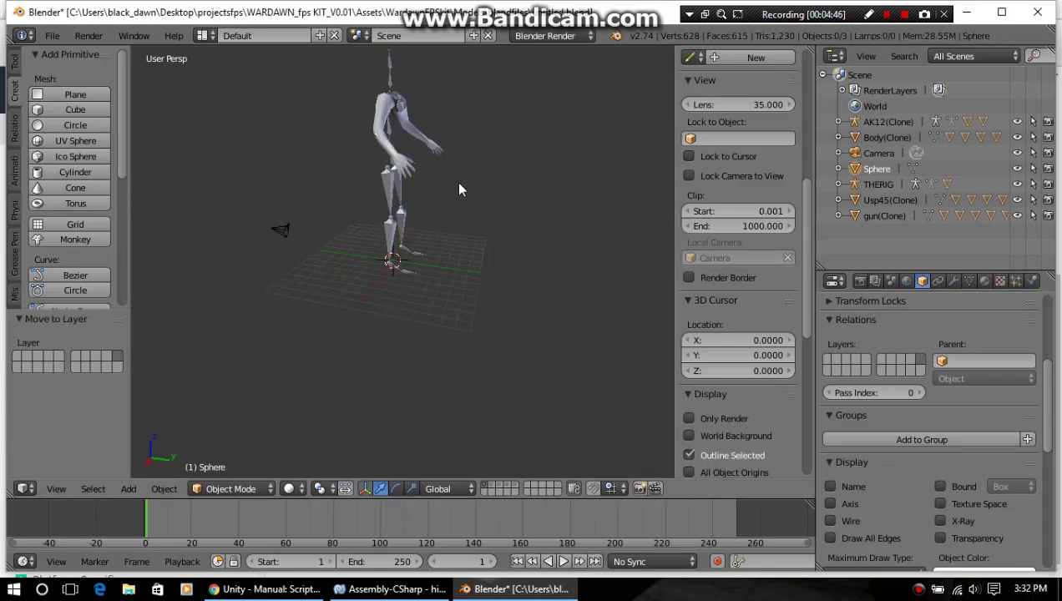
shift+click(557, 484)
scroll(426, 254, up, 6)
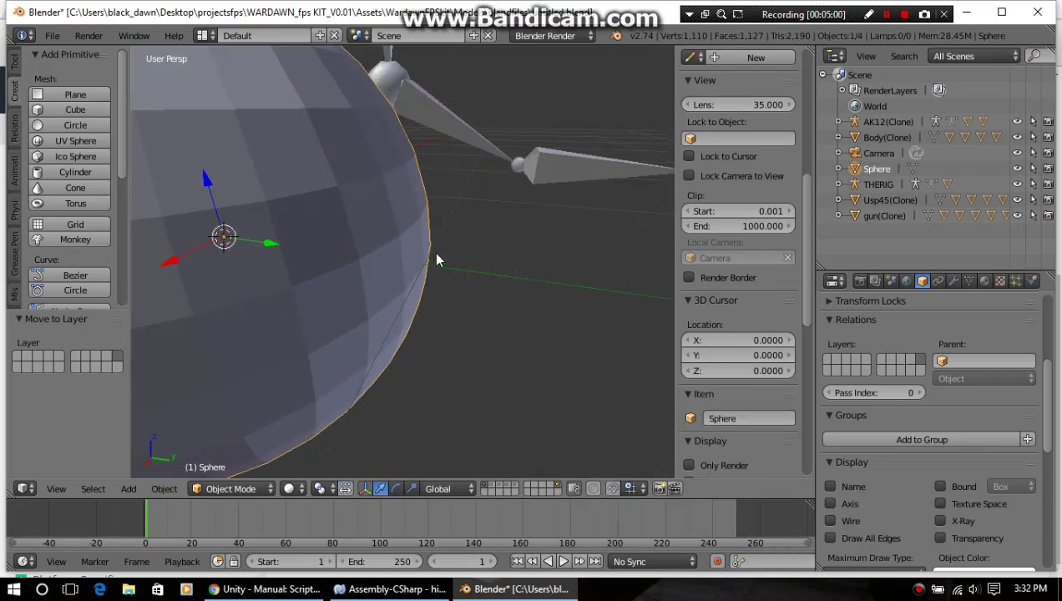
scroll(425, 254, down, 5)
middle_drag(478, 226, 342, 268)
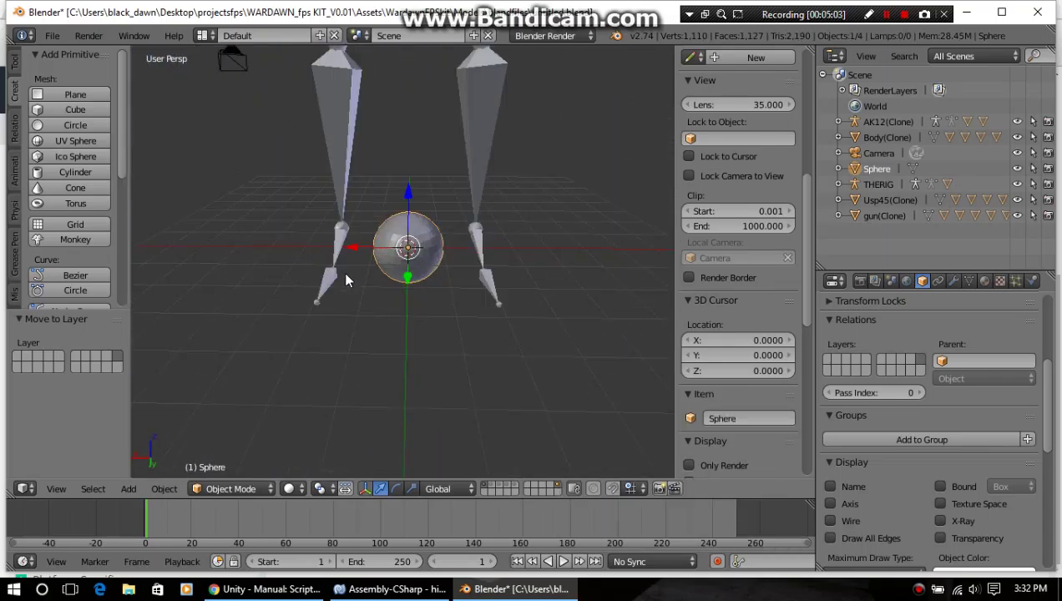
scroll(346, 275, up, 4)
scroll(345, 275, down, 3)
scroll(346, 275, down, 2)
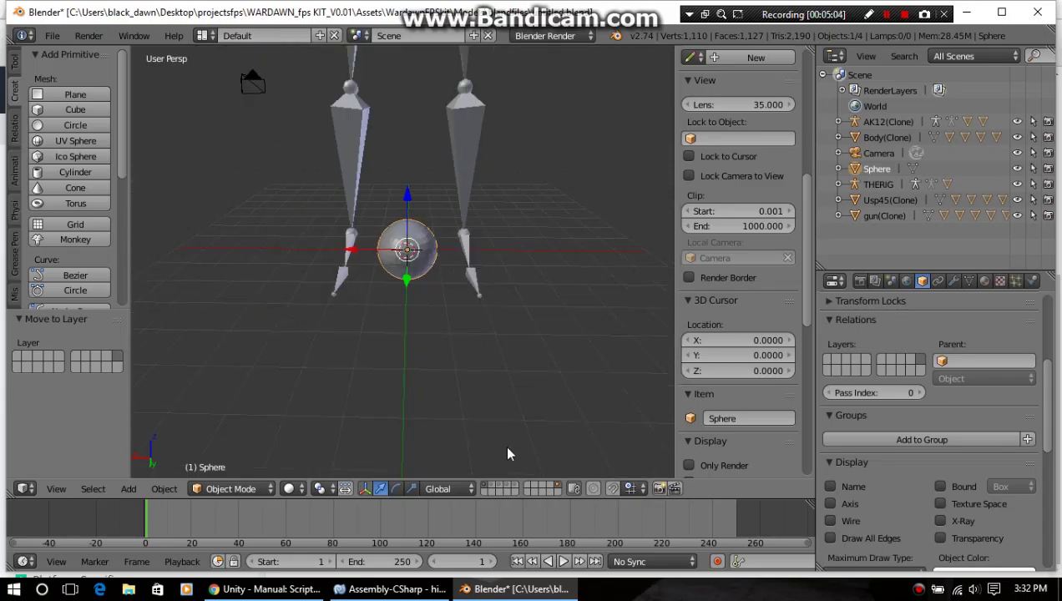
key(x)
click(446, 311)
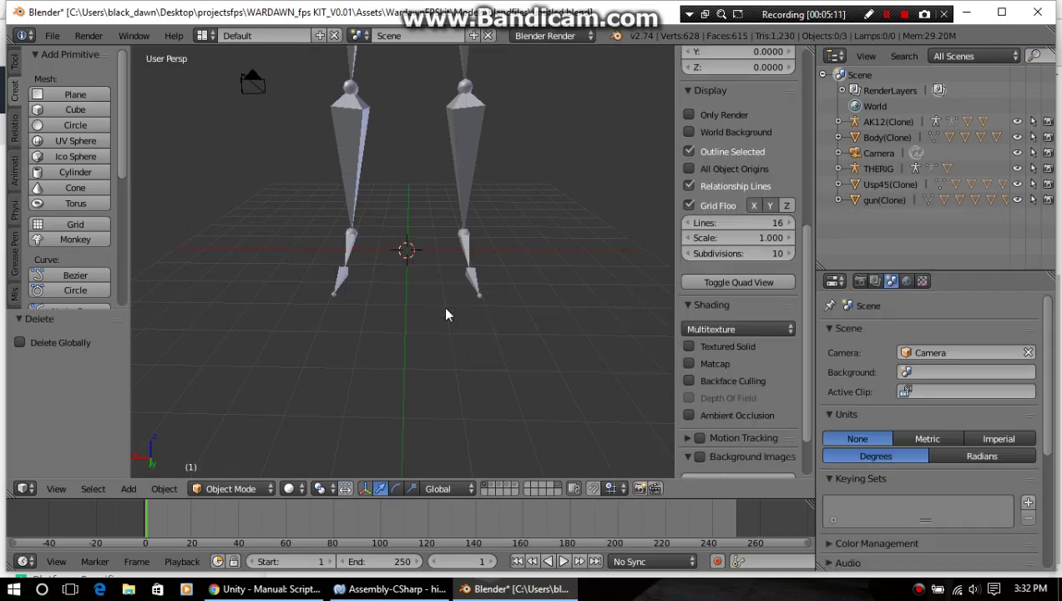
Show weapon layer 2 together with the arms rig on layer 1
middle_drag(383, 278, 467, 51)
middle_drag(481, 193, 458, 365)
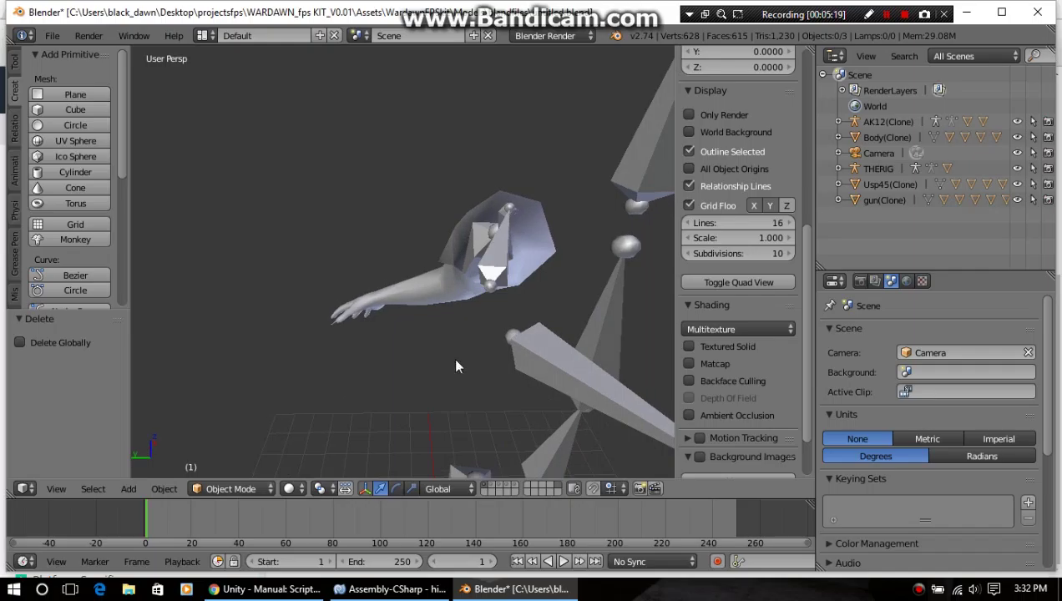
shift+click(494, 487)
middle_drag(485, 458, 412, 362)
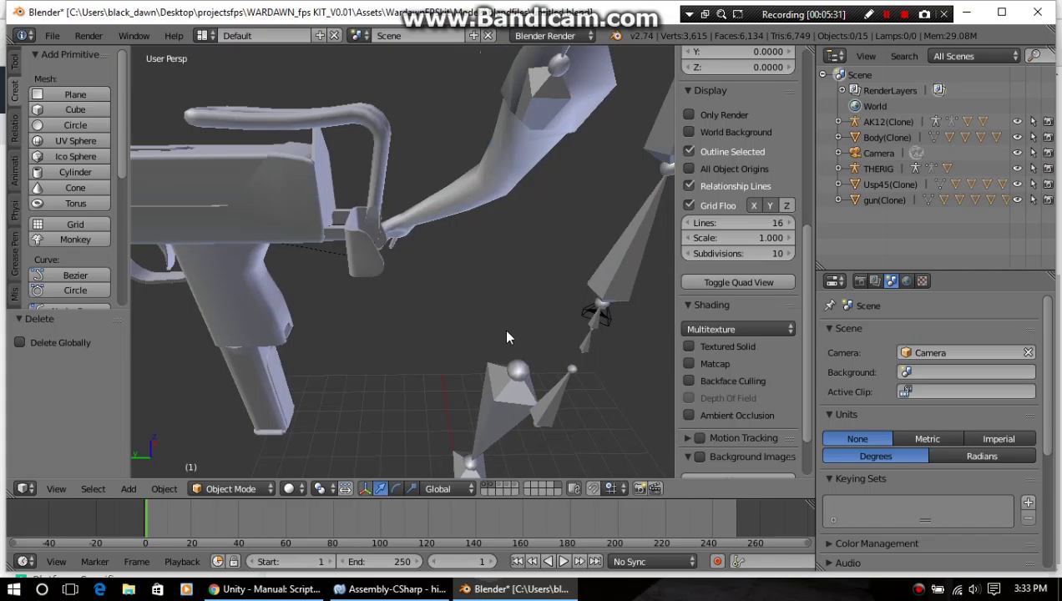
Examine the placement of the submachine gun and its silencer relative to the arms rig from both sides
middle_drag(507, 337, 491, 309)
shift+scroll(491, 310, up, 7)
shift+scroll(491, 310, down, 8)
shift+scroll(491, 310, up, 6)
shift+scroll(489, 302, down, 8)
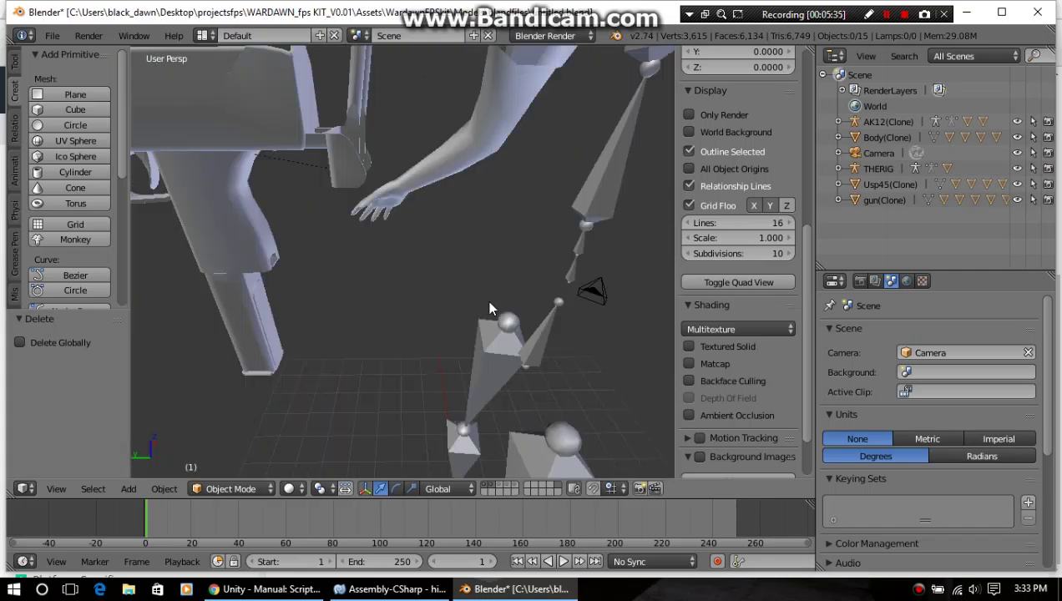
shift+scroll(490, 303, up, 7)
shift+scroll(489, 302, down, 4)
shift+scroll(490, 308, down, 3)
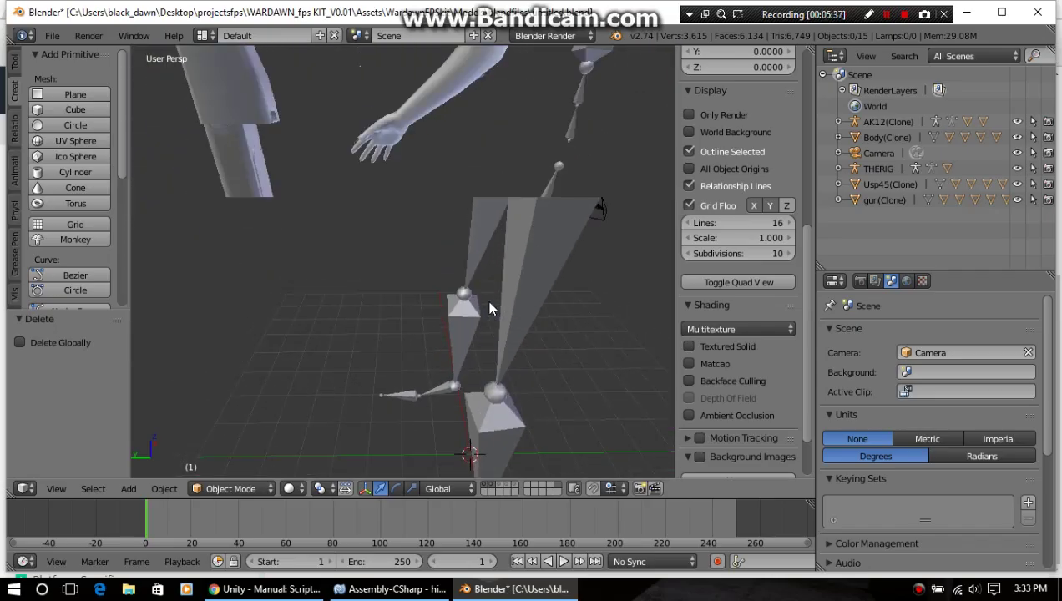
shift+scroll(489, 308, up, 8)
middle_drag(489, 308, 421, 361)
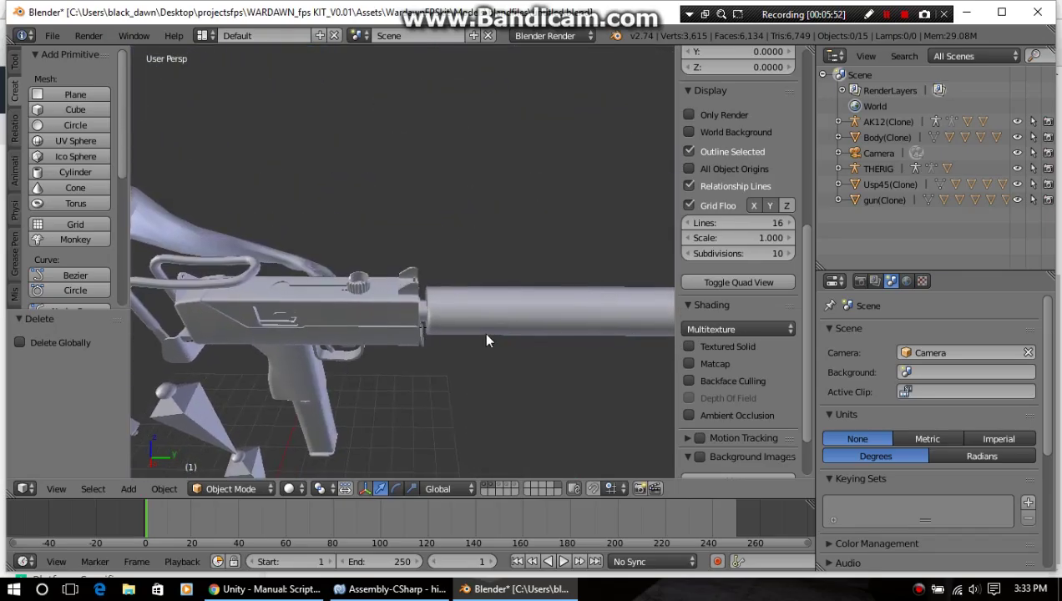
Select the silencer and try to move it away from the gun barrel
right_click(507, 308)
click(507, 307)
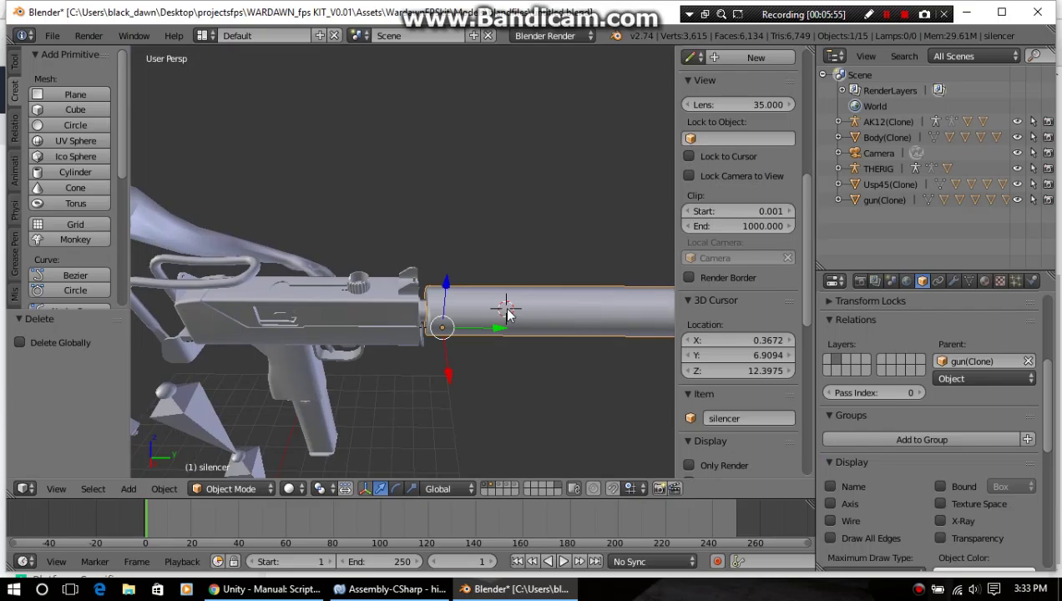
key(g)
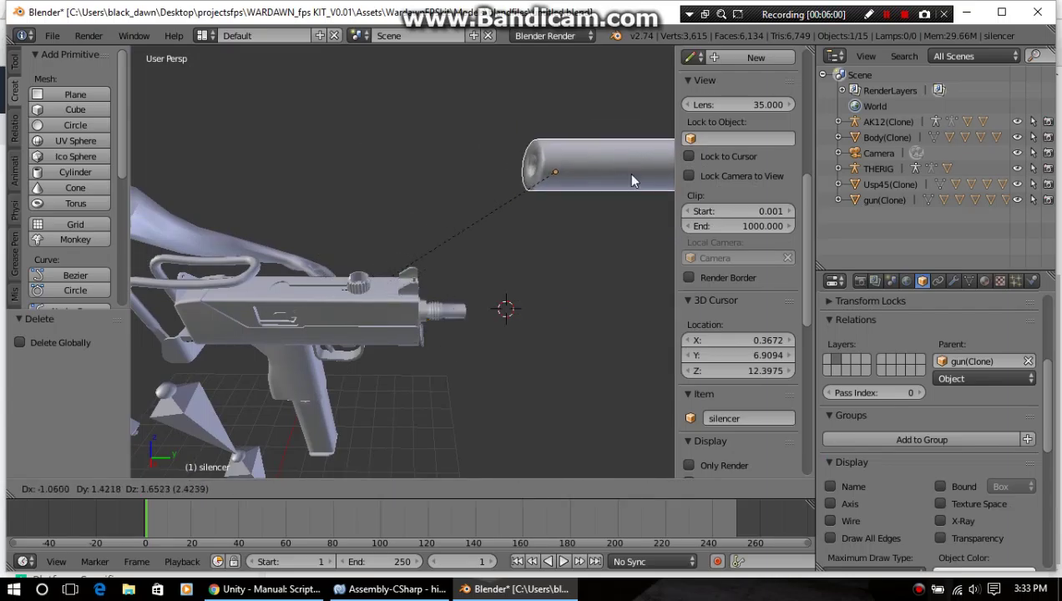
key(Escape)
Select the gun(Clone) body and try to move it along with its attached parts
right_click(353, 310)
key(g)
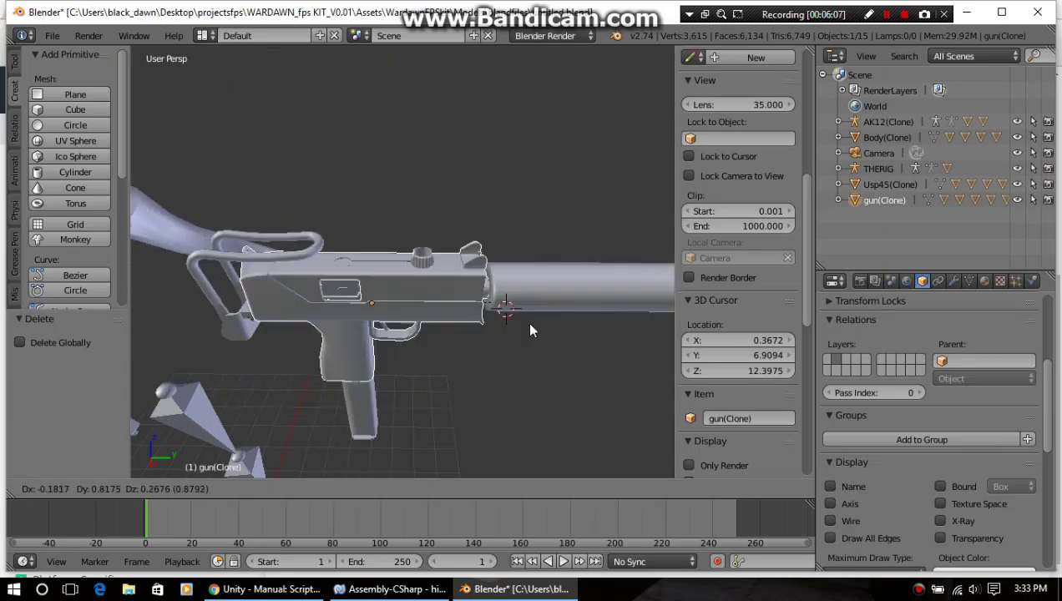
right_click(439, 276)
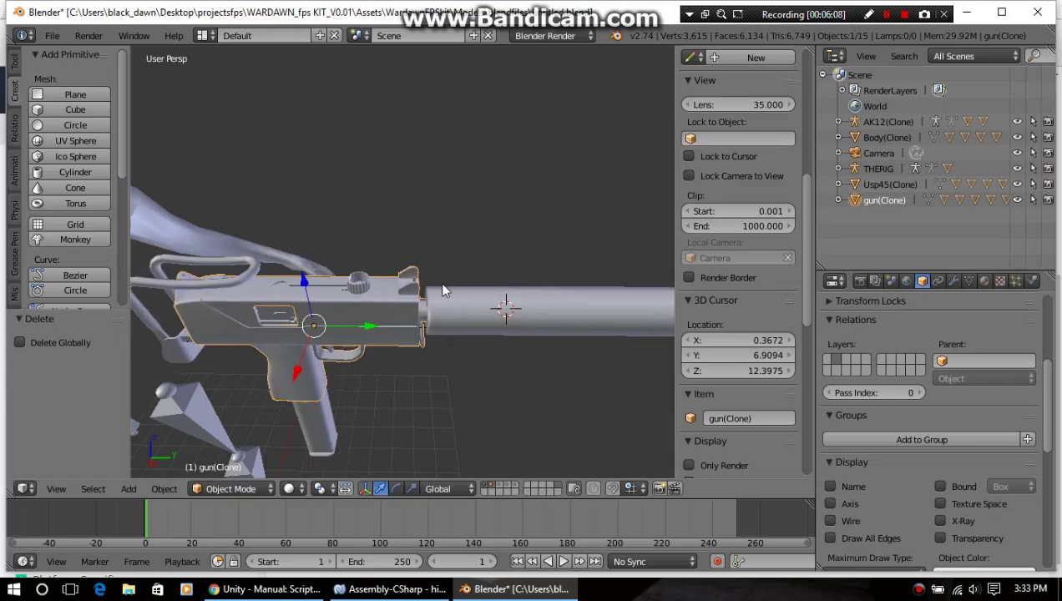
Expand the gun(Clone) hierarchy and review the names of its child parts
click(838, 200)
scroll(892, 226, down, 5)
scroll(899, 225, up, 1)
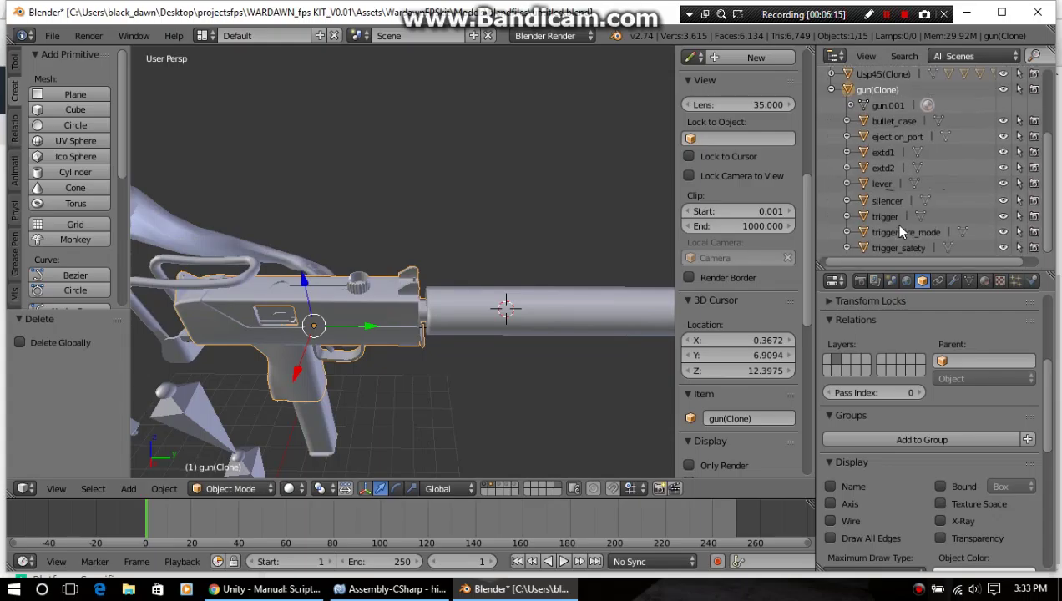
scroll(899, 225, down, 1)
scroll(905, 158, up, 3)
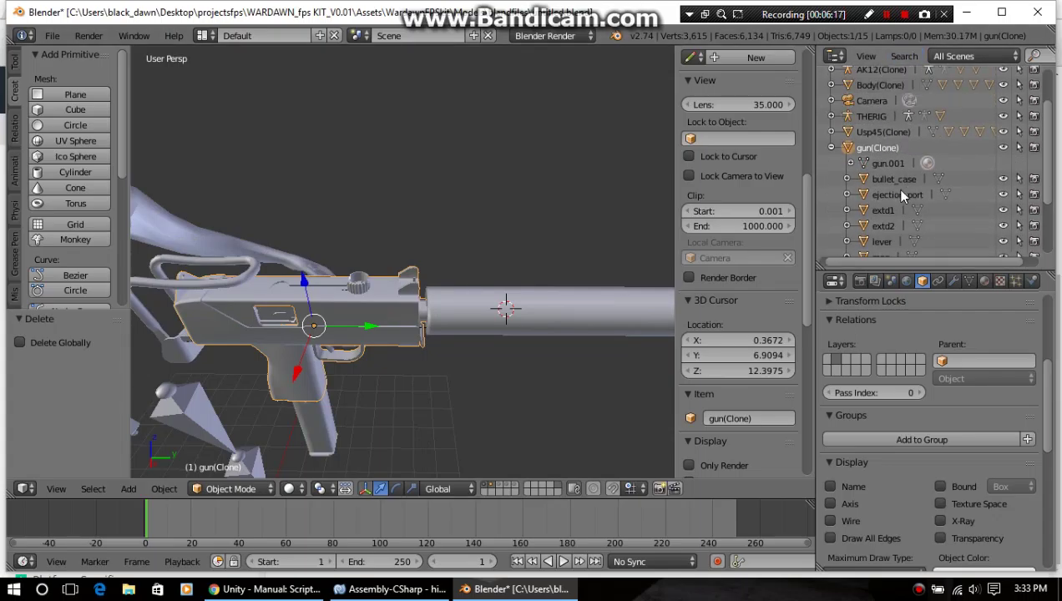
Select the ejection_port part, try to raise it along the Z axis, and collapse the gun(Clone) hierarchy
click(897, 194)
drag(263, 265, 260, 174)
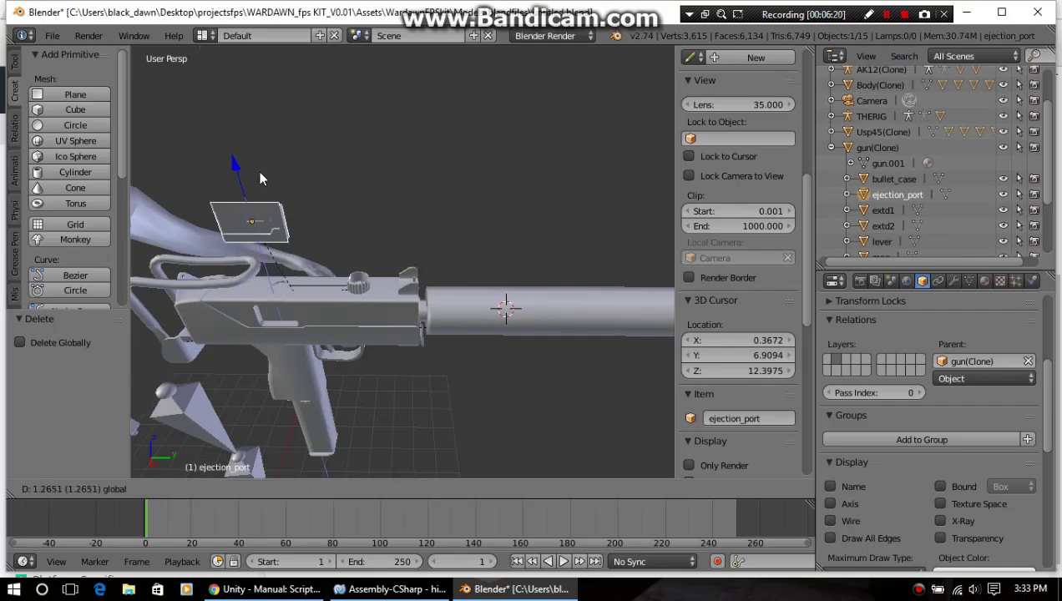
right_click(258, 171)
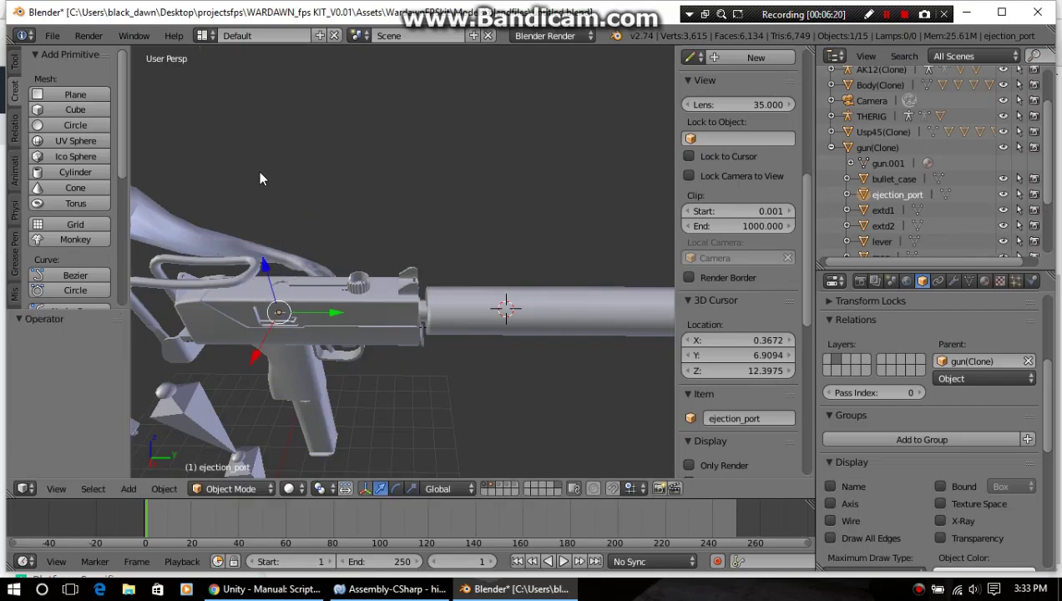
click(831, 147)
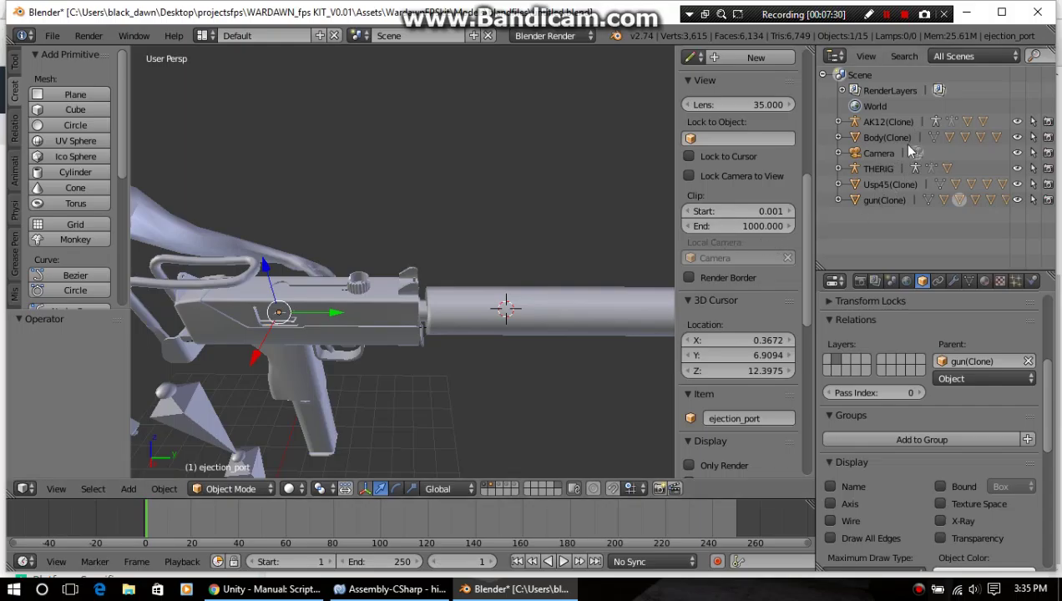
Review the object properties of ejection_port and try to scale that part alone
drag(1049, 400, 1050, 335)
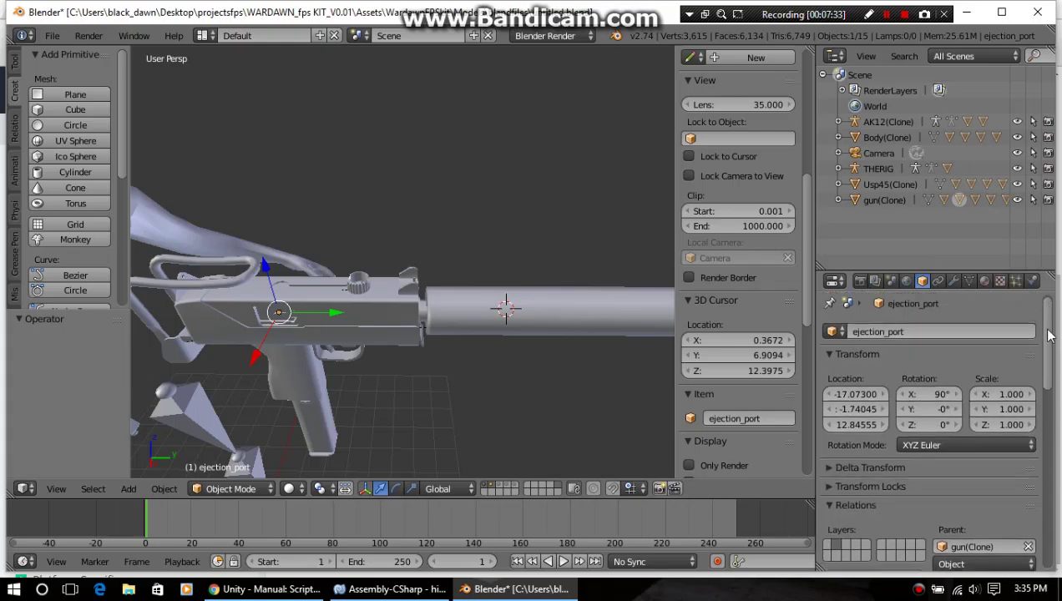
scroll(1050, 335, down, 5)
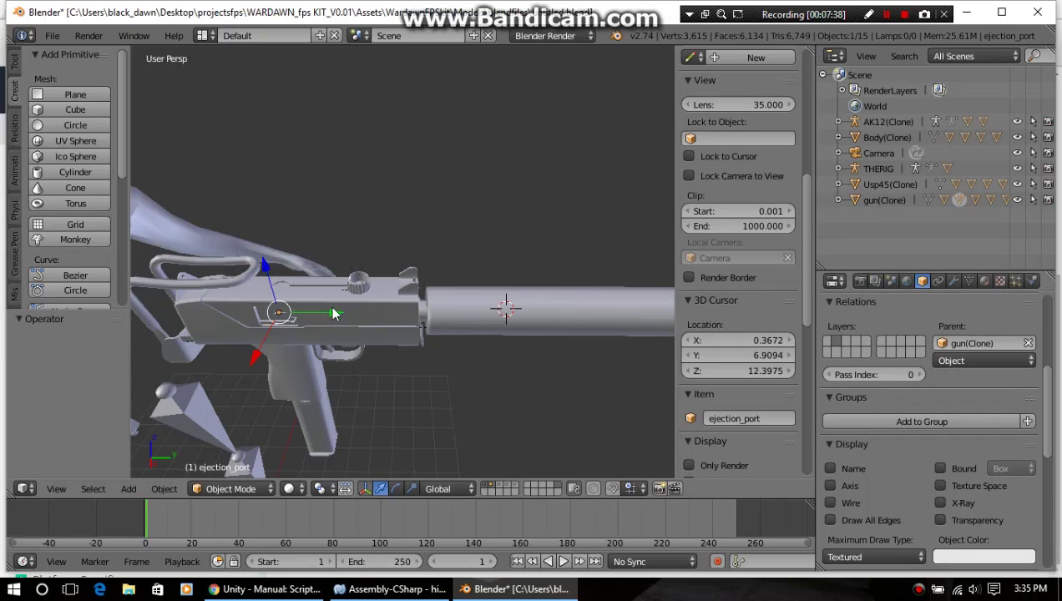
middle_drag(306, 294, 399, 228)
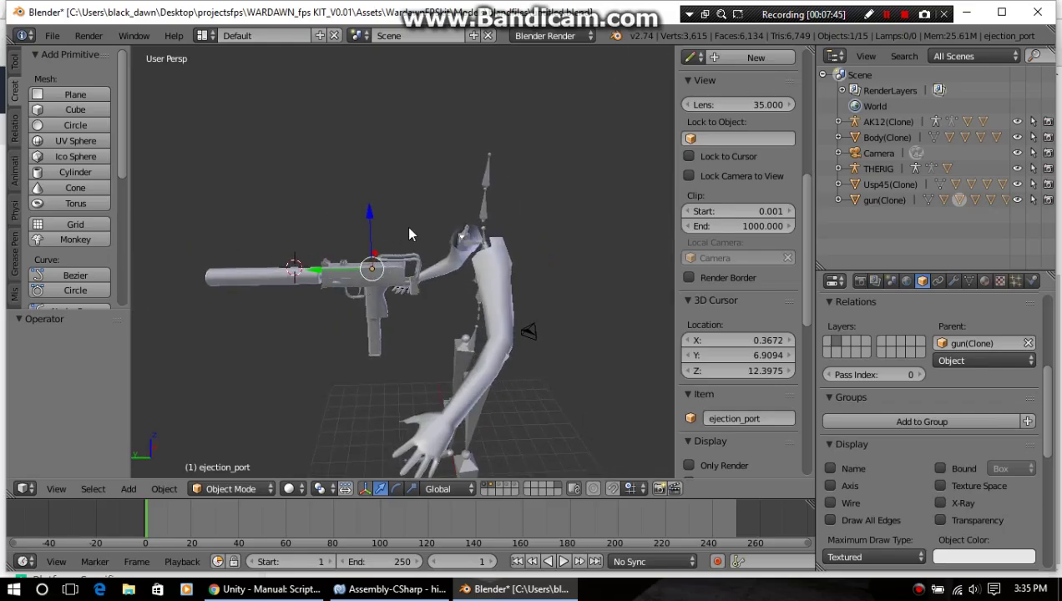
key(s)
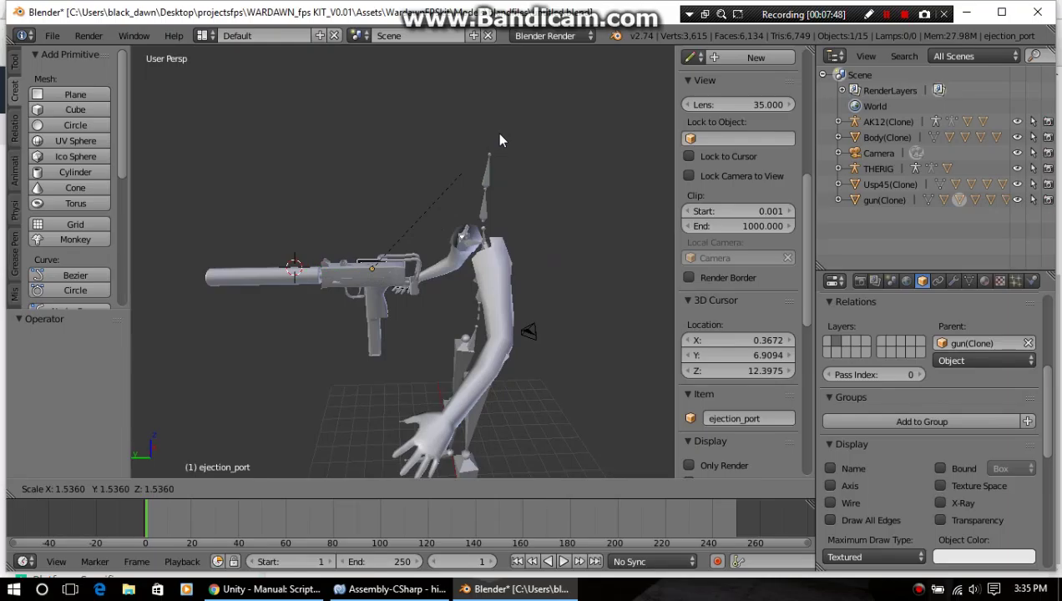
right_click(499, 135)
Select the gun(Clone) body and try to scale up the whole weapon with its attached parts
right_click(386, 278)
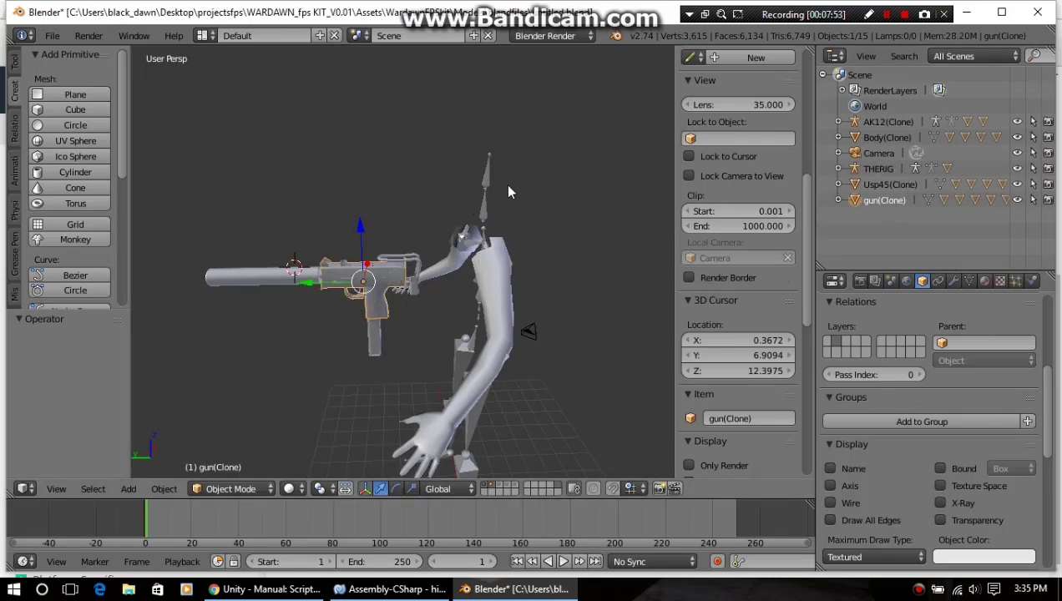
key(s)
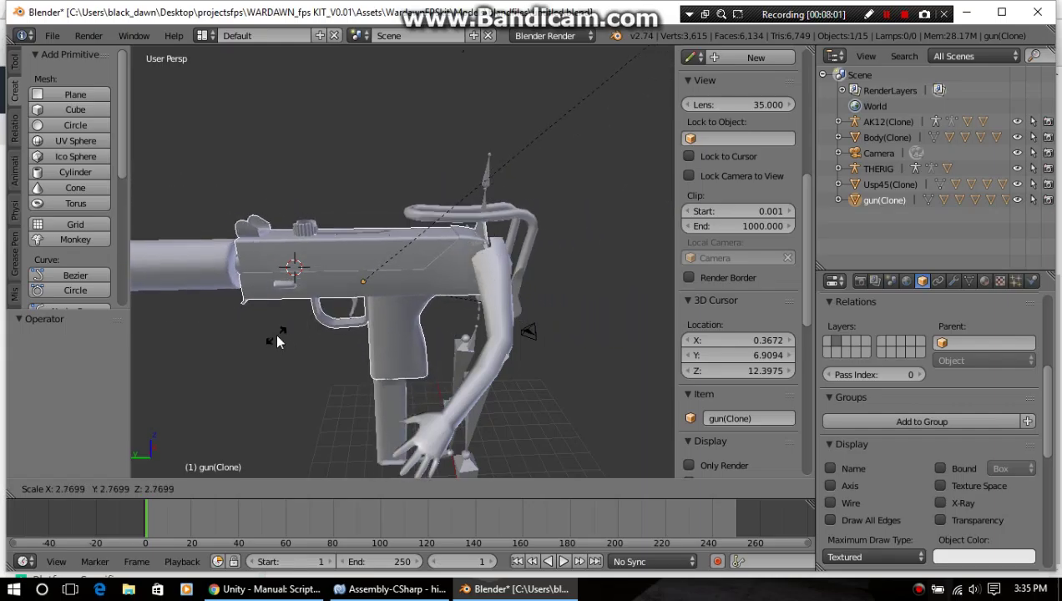
key(Escape)
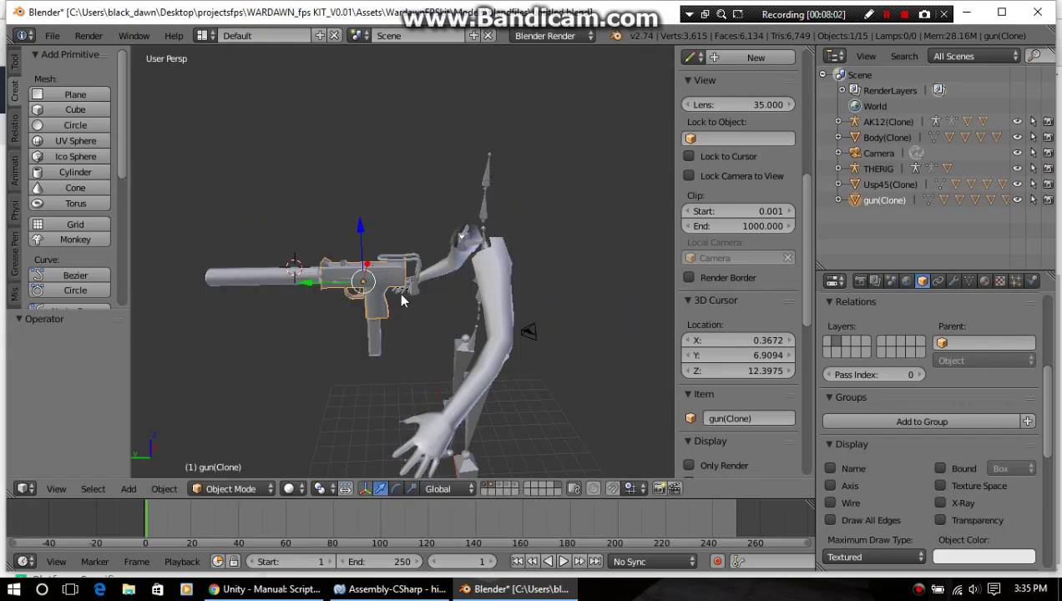
key(s)
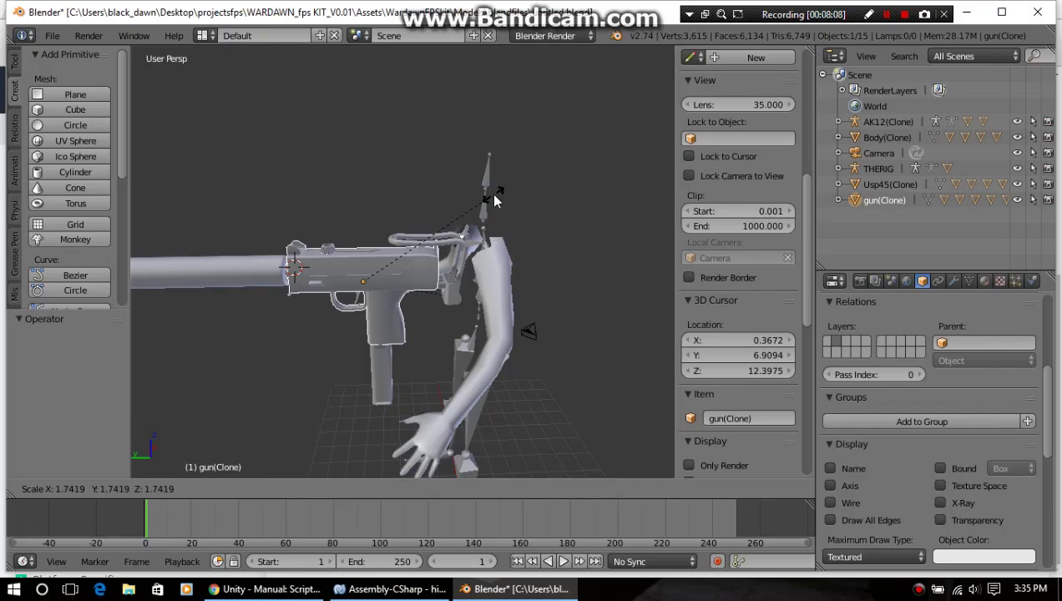
click(422, 211)
Bring up the delete confirmation for the gun(Clone) body and dismiss it
middle_drag(257, 239, 534, 221)
scroll(453, 265, up, 3)
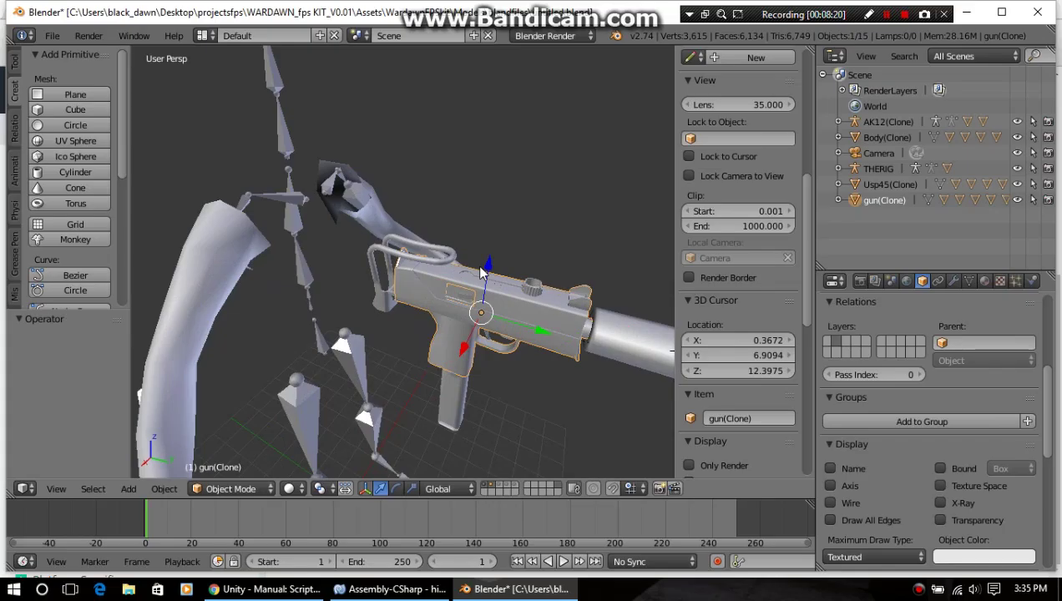
key(x)
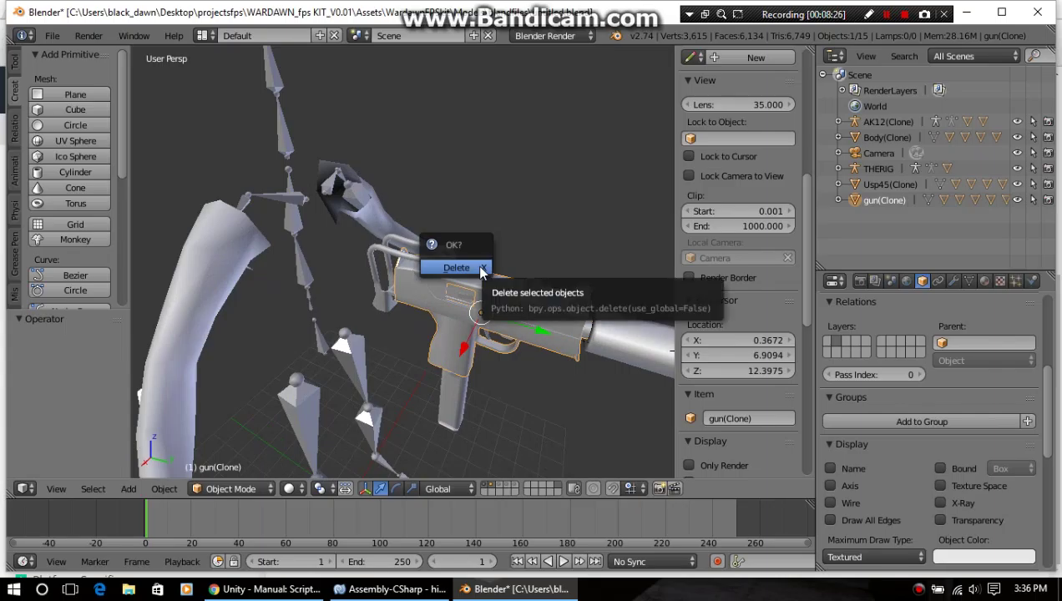
key(Escape)
Switch the THERIG armature to Edit Mode and select the joint at the base of the chest bone
scroll(427, 302, down, 2)
scroll(424, 296, up, 4)
middle_drag(407, 221, 350, 218)
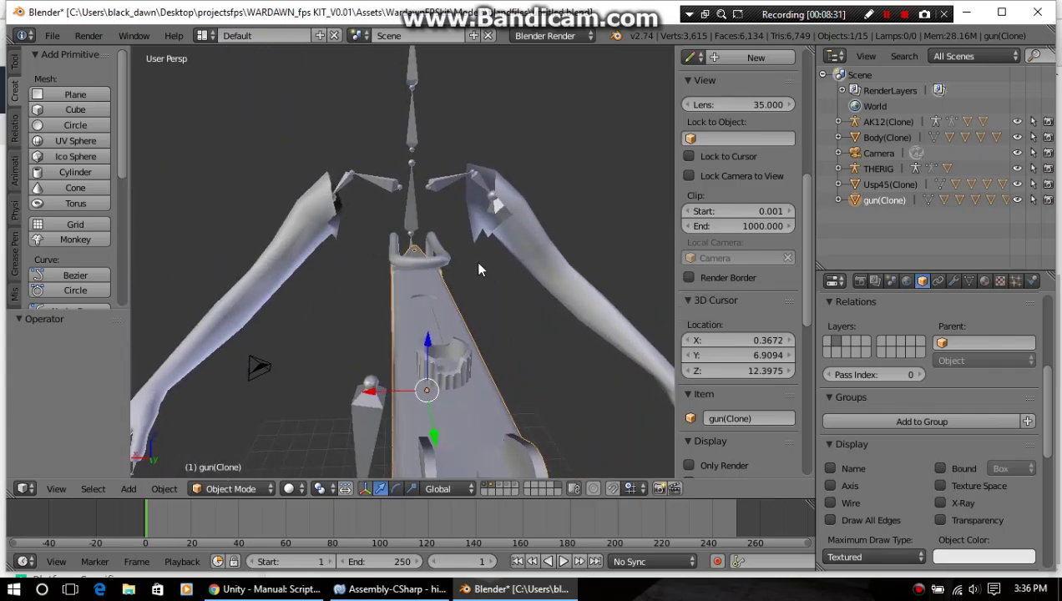
middle_drag(468, 289, 547, 343)
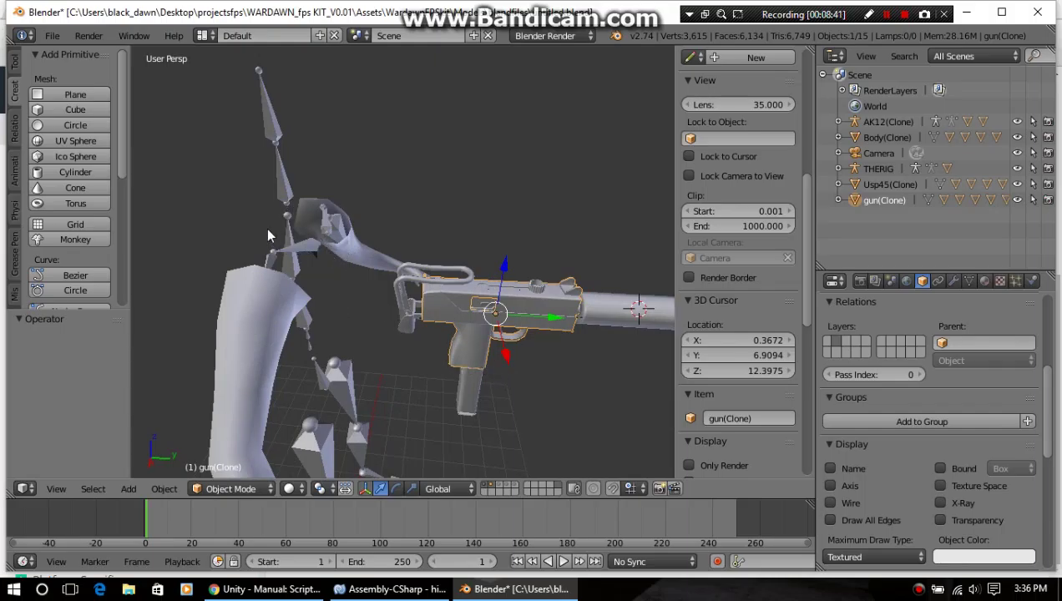
middle_drag(299, 244, 359, 249)
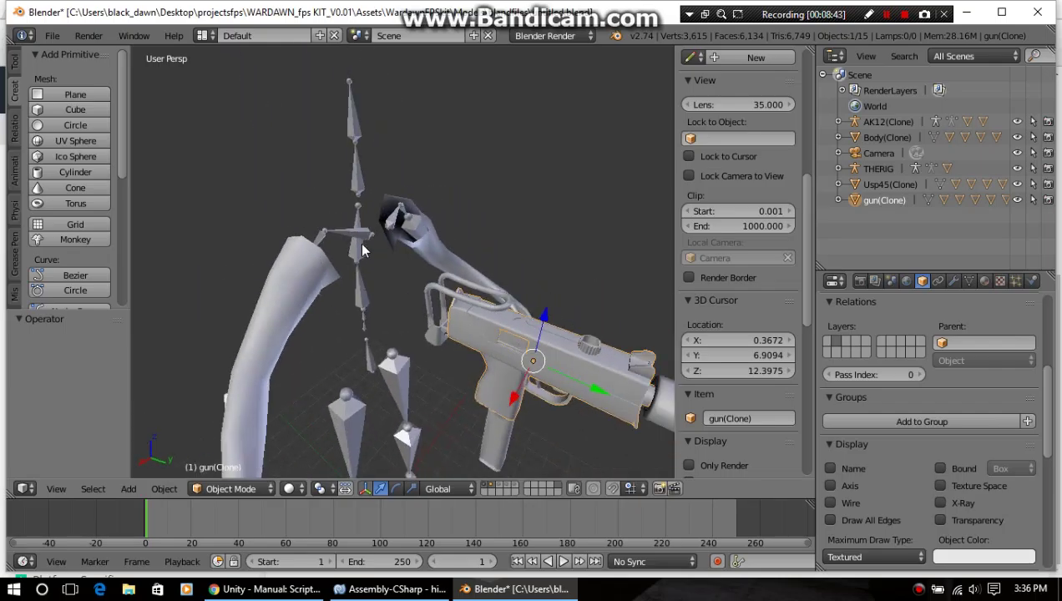
right_click(359, 250)
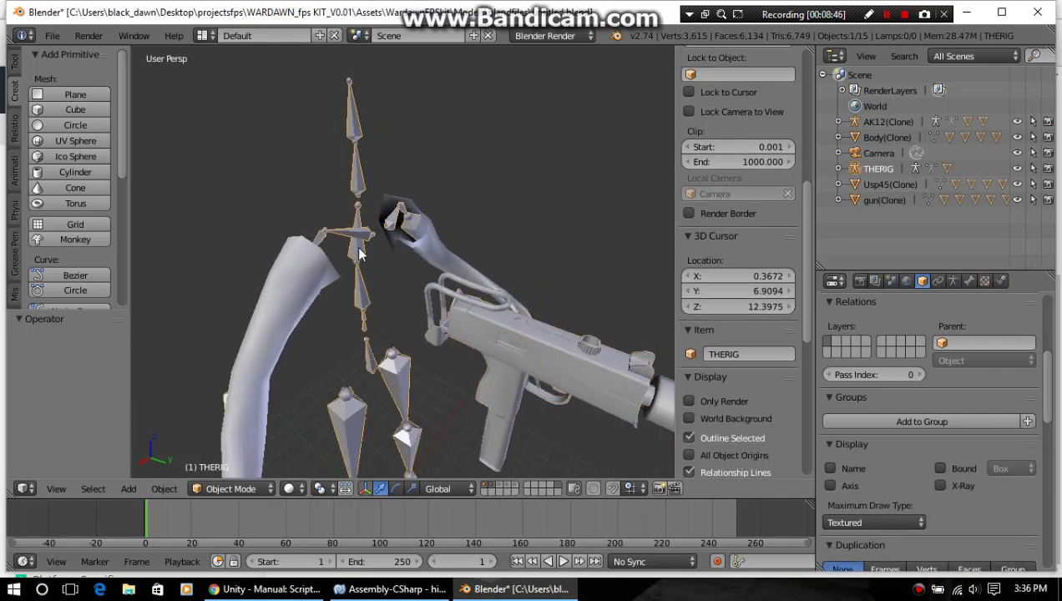
key(Tab)
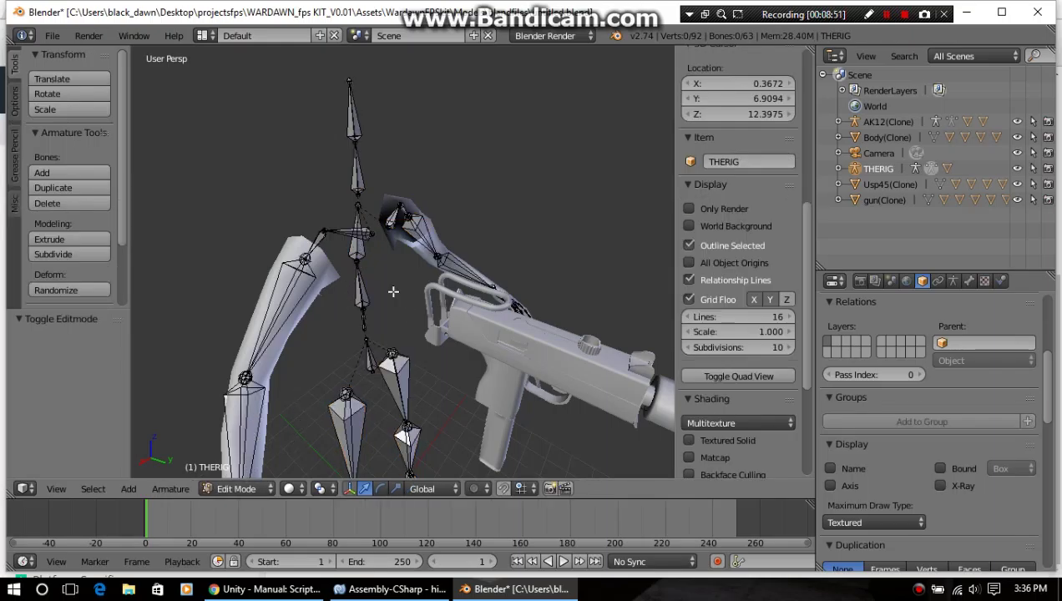
right_click(354, 262)
right_click(360, 262)
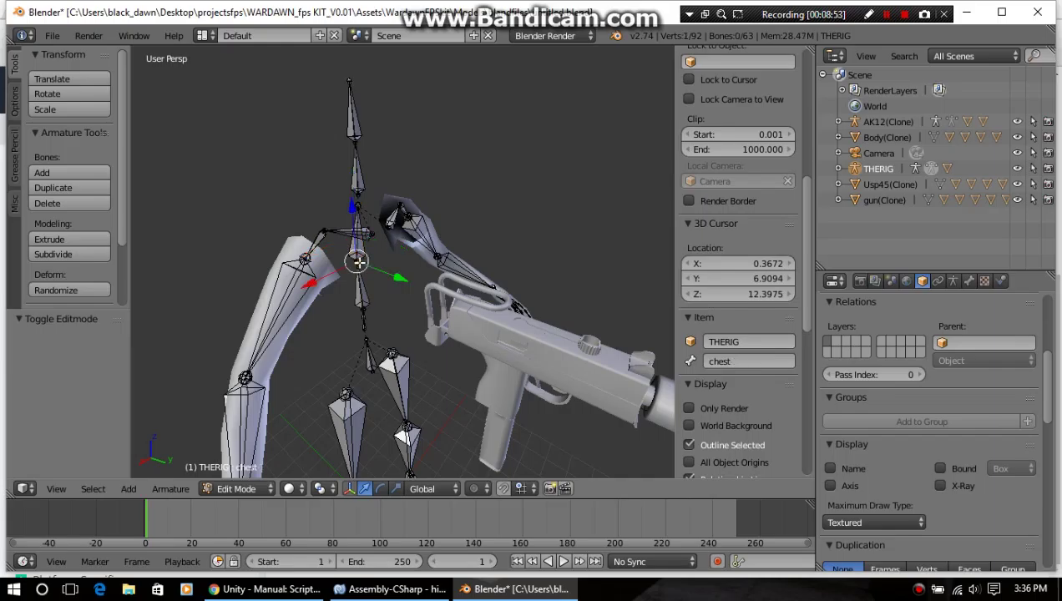
Extrude a new bone about 1.49 units long from the base joint of the chest bone toward the gun
scroll(360, 273, up, 1)
middle_drag(358, 273, 318, 217)
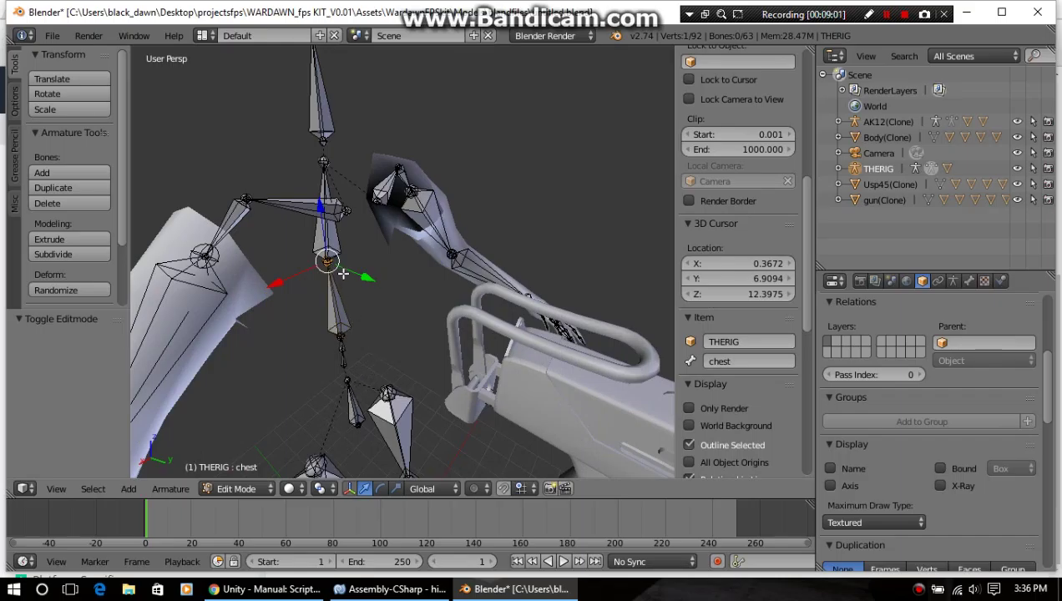
middle_drag(341, 270, 252, 267)
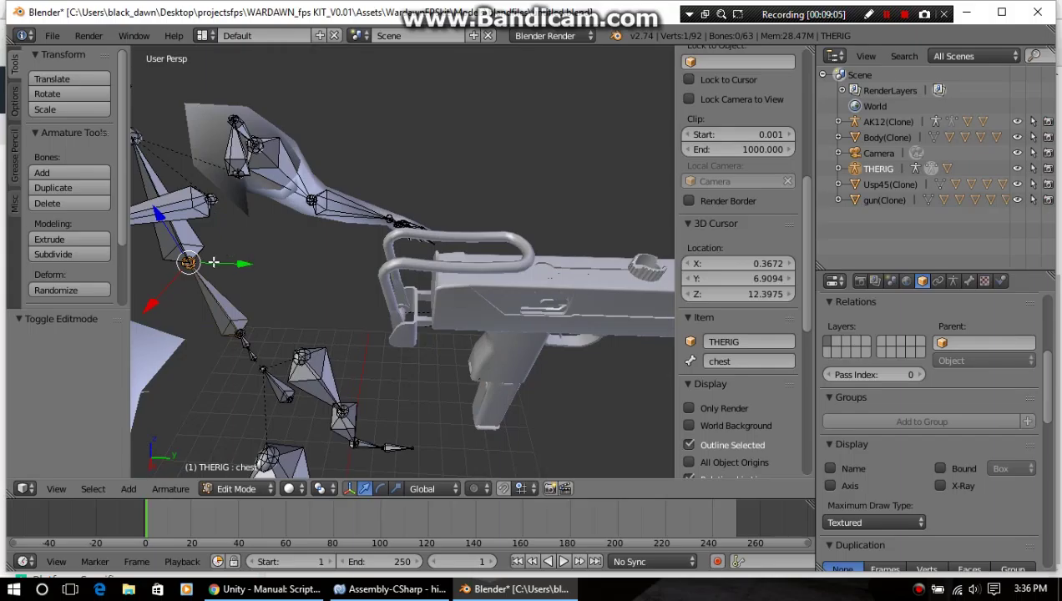
key(e)
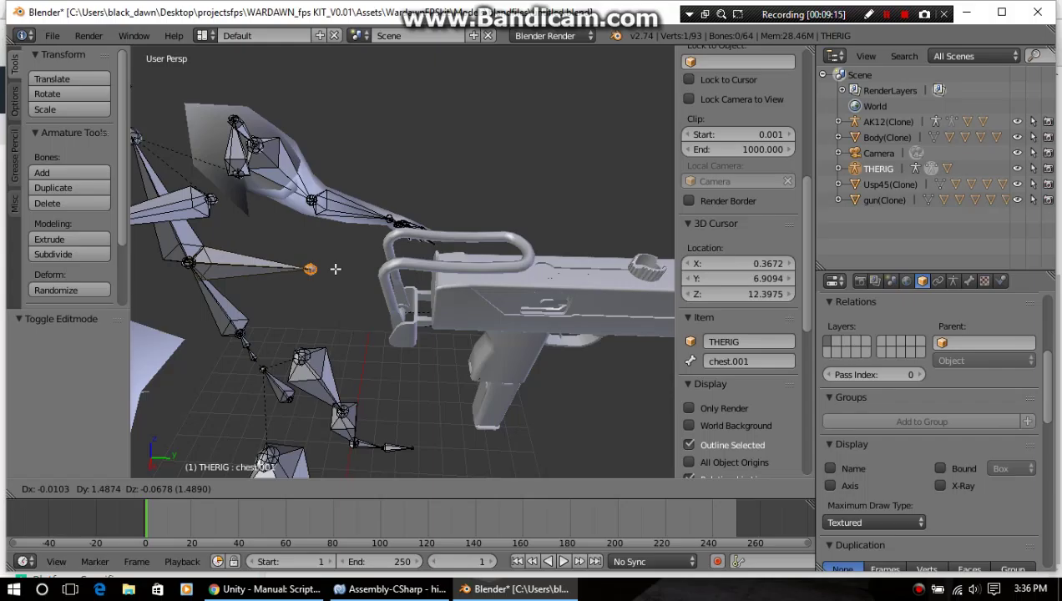
click(335, 269)
Select the newly extruded bone and try to move it toward the gun
right_click(232, 269)
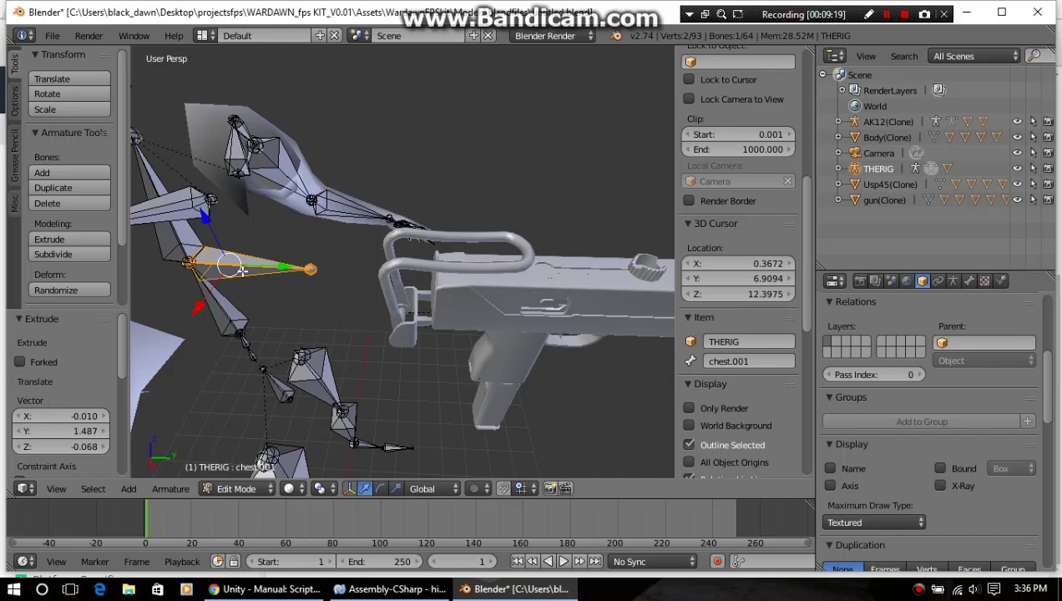
key(g)
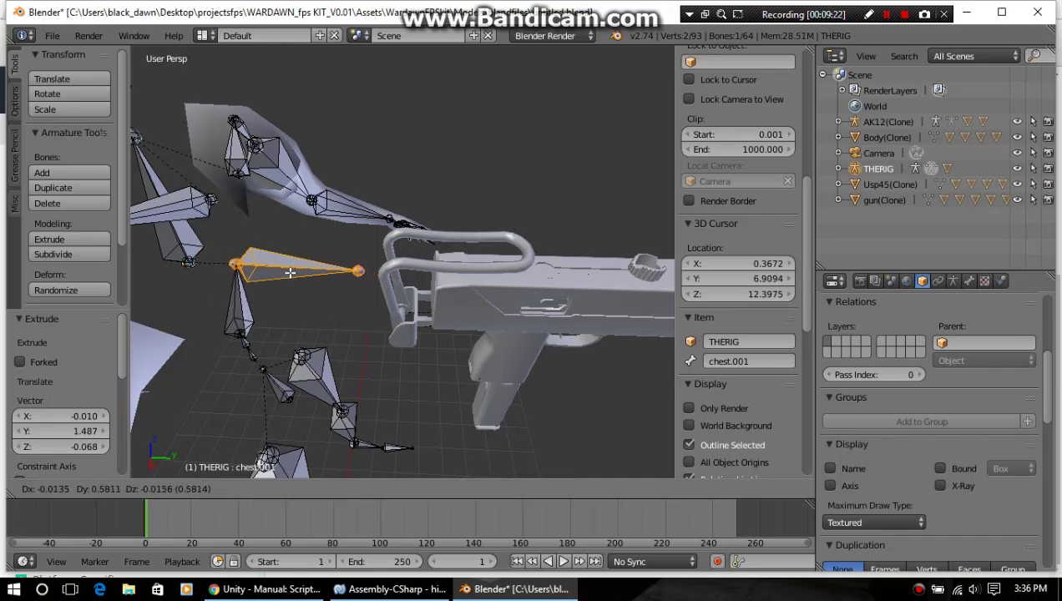
right_click(288, 270)
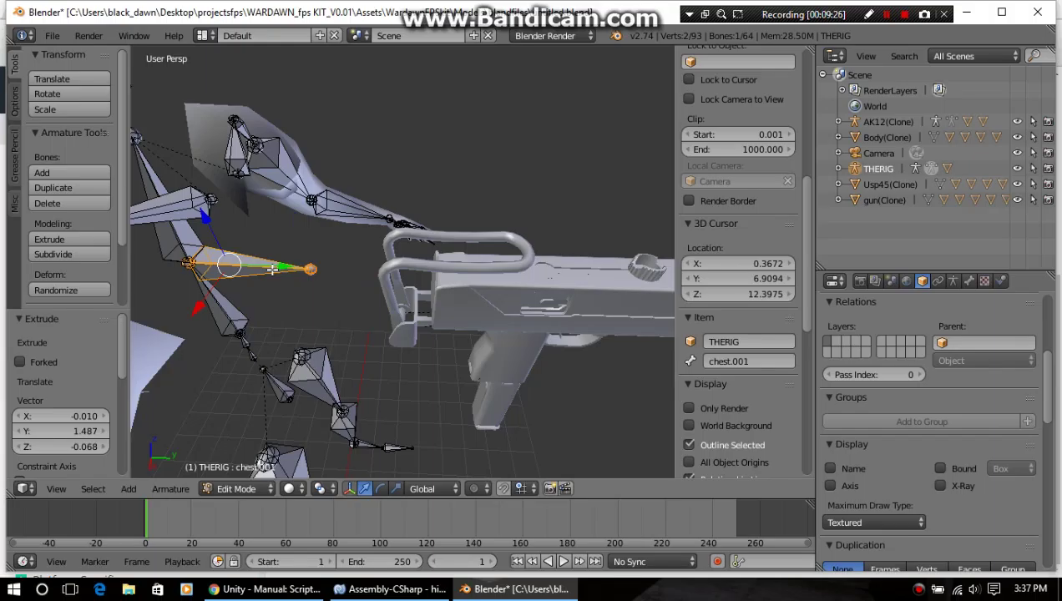
Try to parent the extruded bone with the Connected option, invert the bone selection, and reselect only the extruded bone
key(ctrl+p)
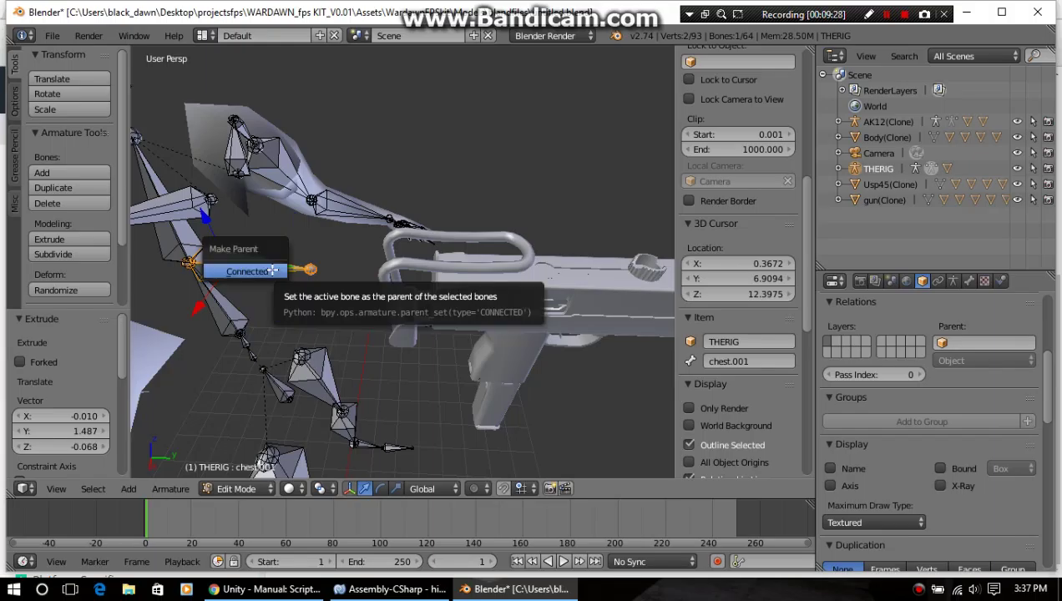
click(251, 270)
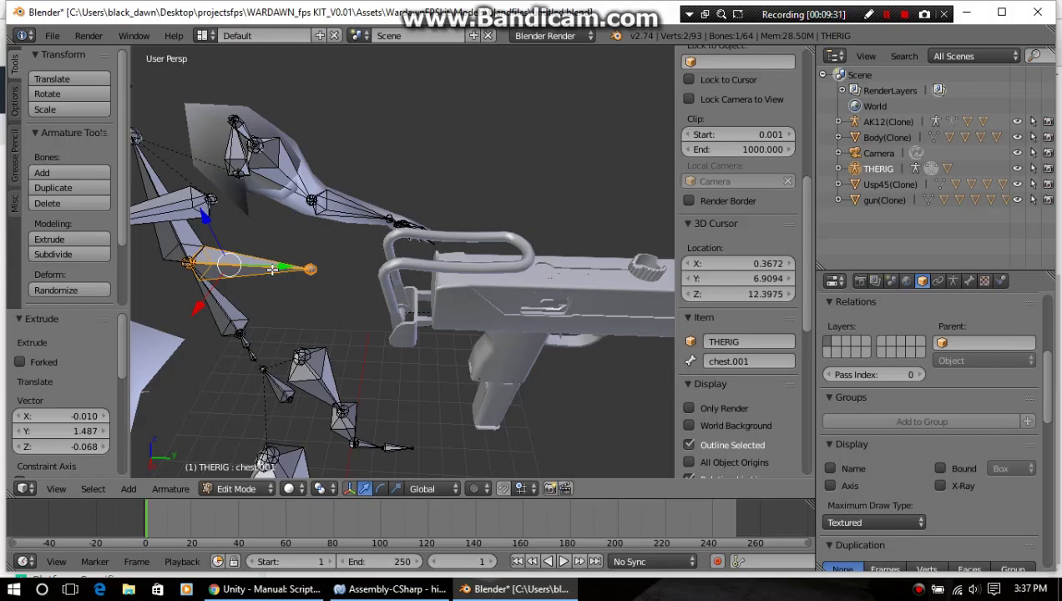
key(ctrl+i)
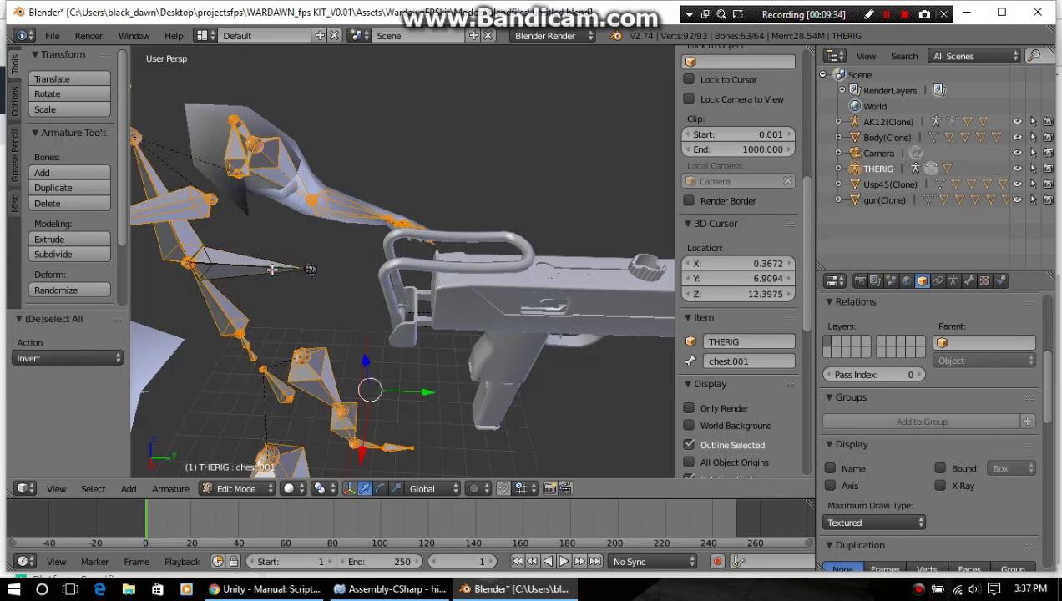
right_click(272, 268)
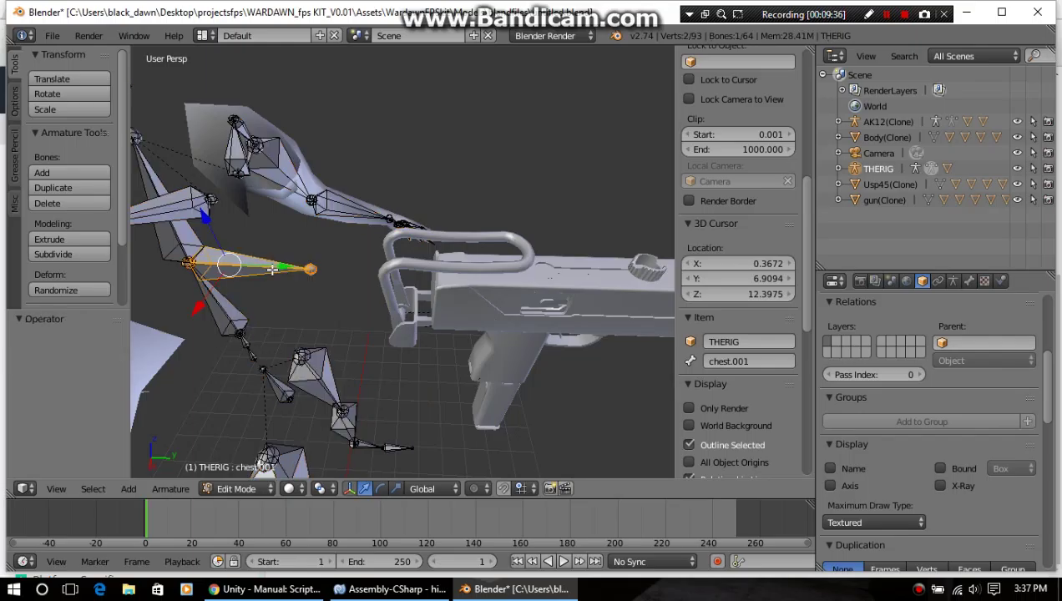
Look through the rig's constraint and armature settings, and examine the parent relations in the extruded bone's properties
click(938, 281)
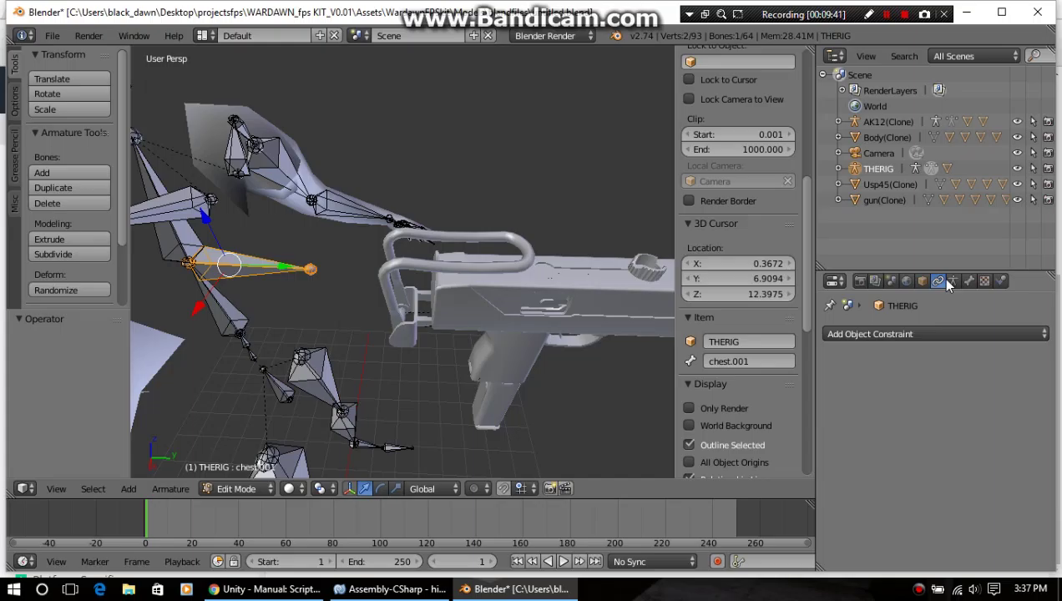
click(864, 335)
click(953, 282)
scroll(926, 406, down, 4)
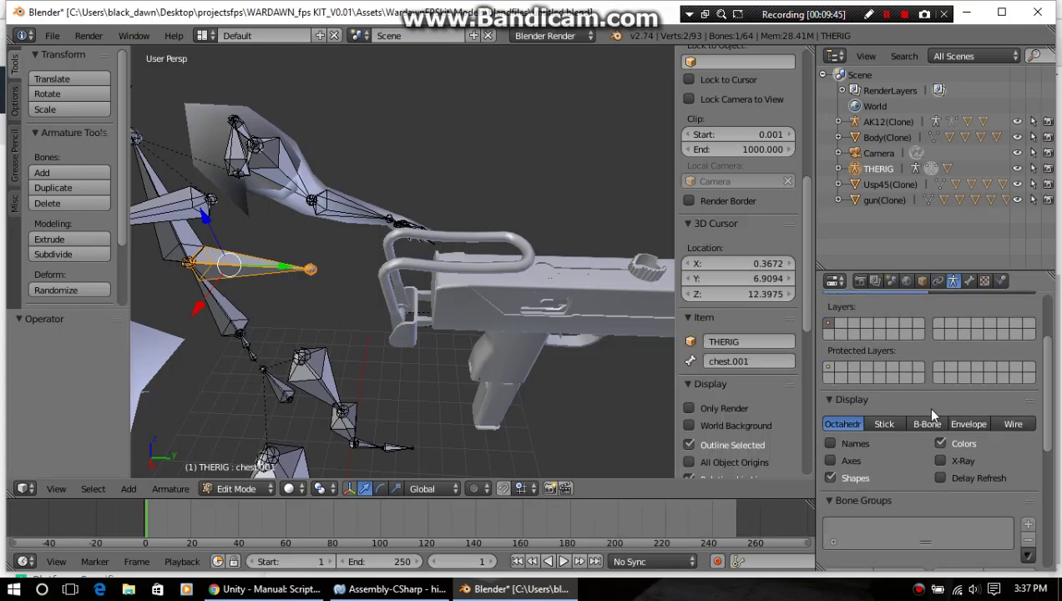
scroll(933, 414, down, 10)
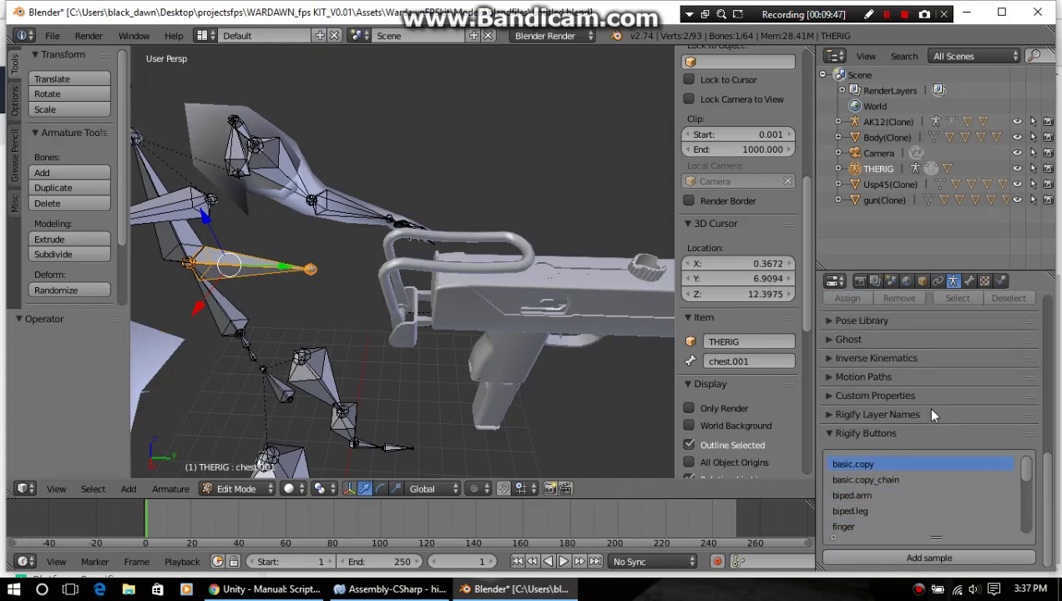
scroll(932, 411, up, 14)
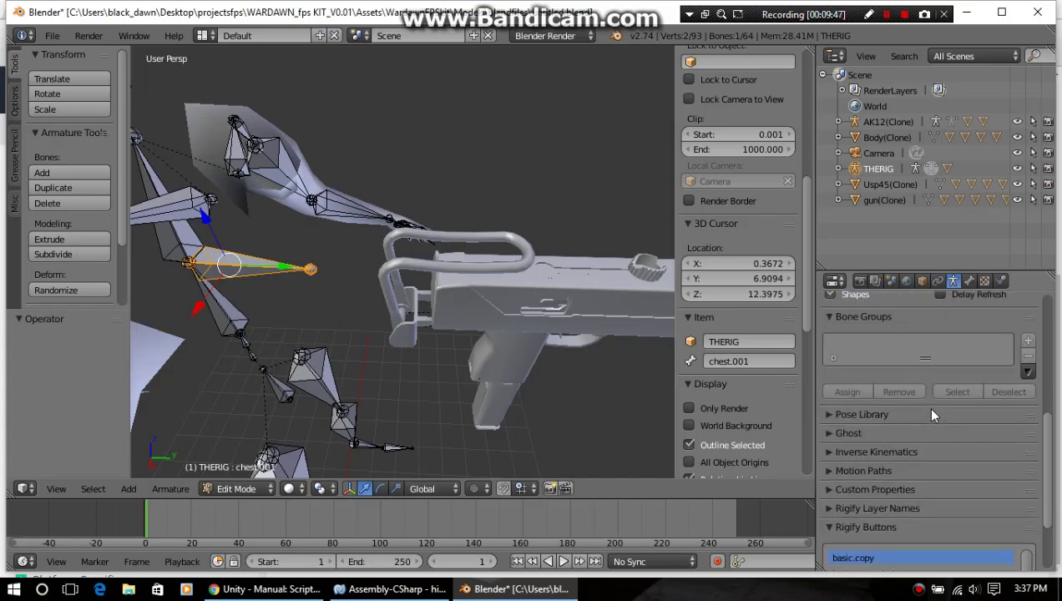
click(969, 282)
scroll(944, 438, down, 1)
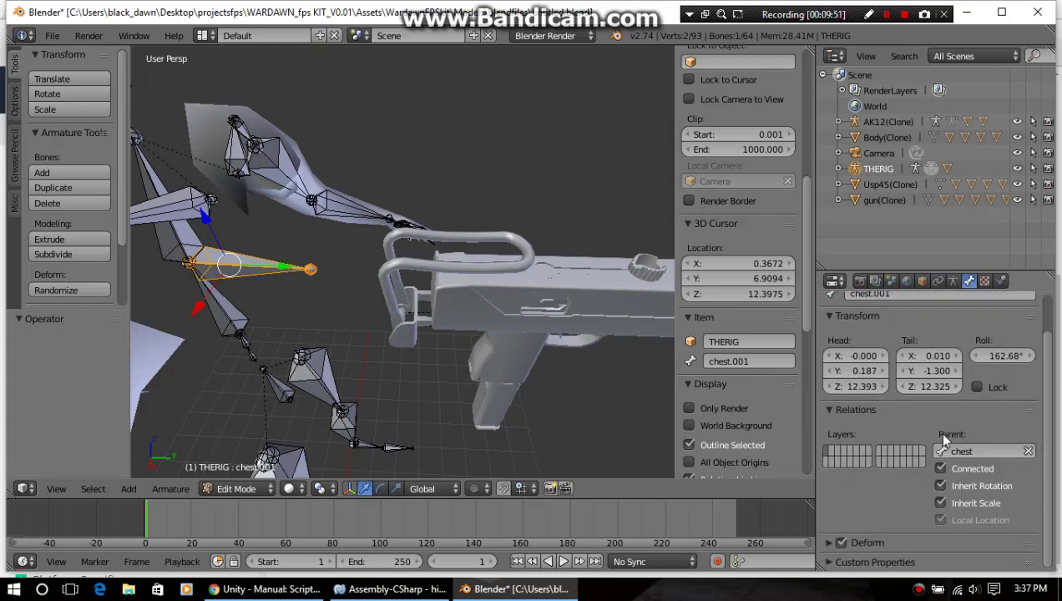